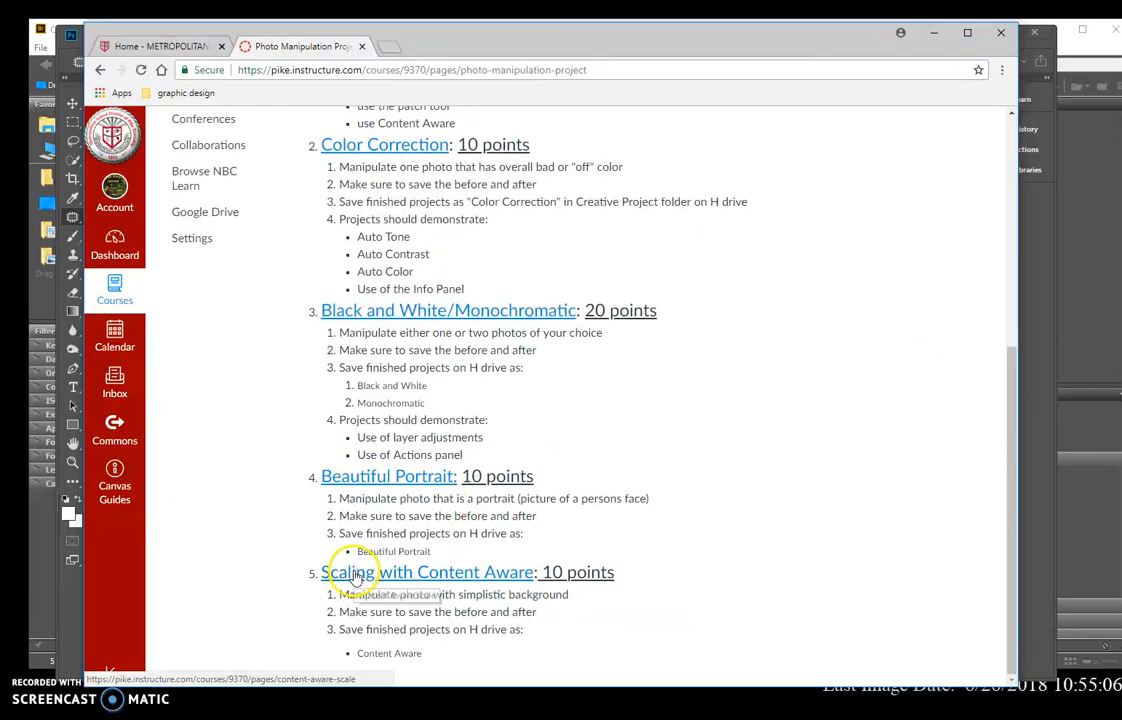
Open the Scaling with Content Aware instructions page, read through its steps, and switch to Photoshop.
click(450, 582)
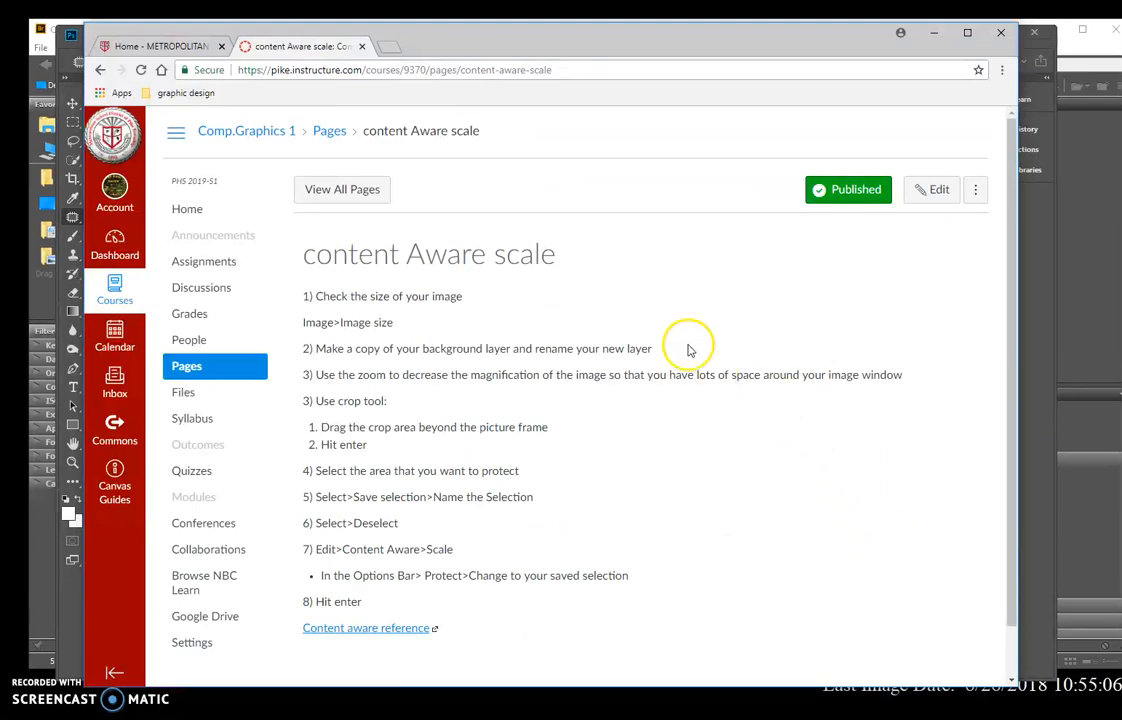
click(594, 302)
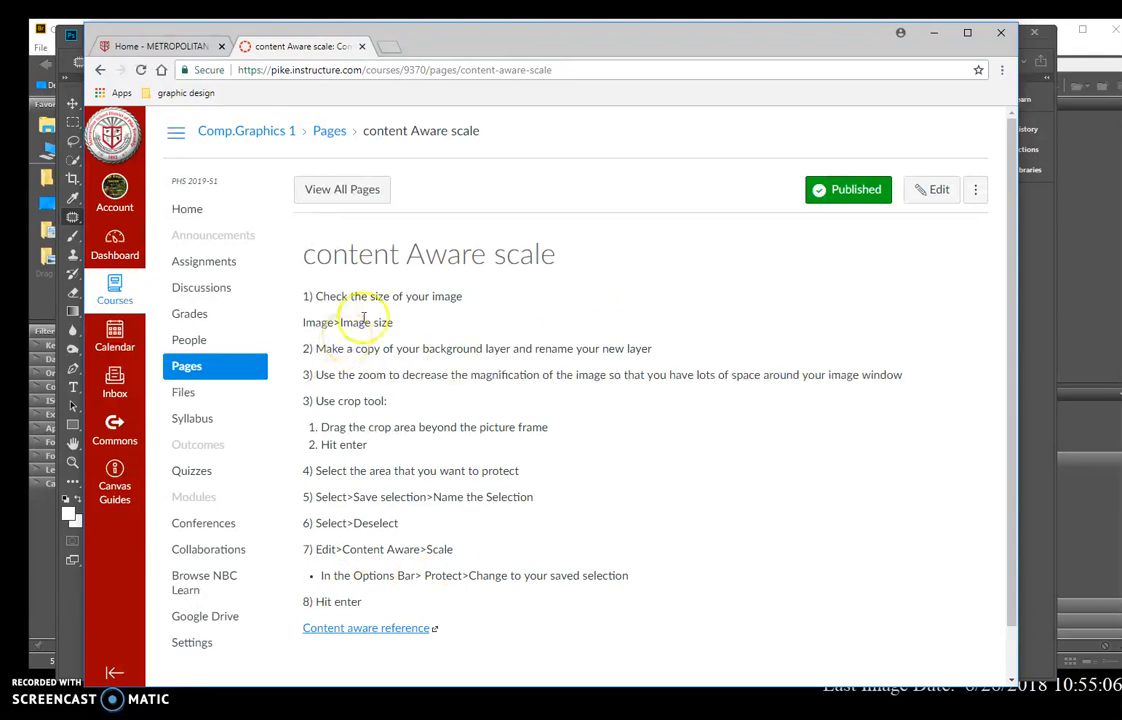
drag(505, 38, 0, 140)
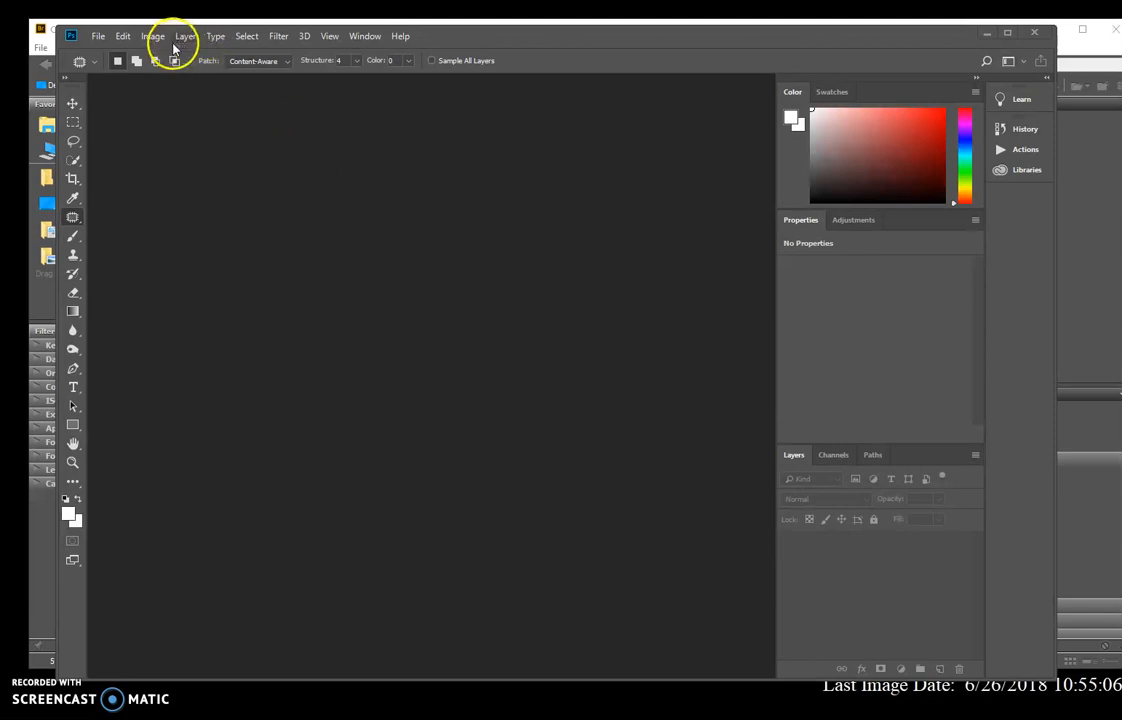
Browse for an image in Bridge and go up from the current folder to This PC.
click(98, 36)
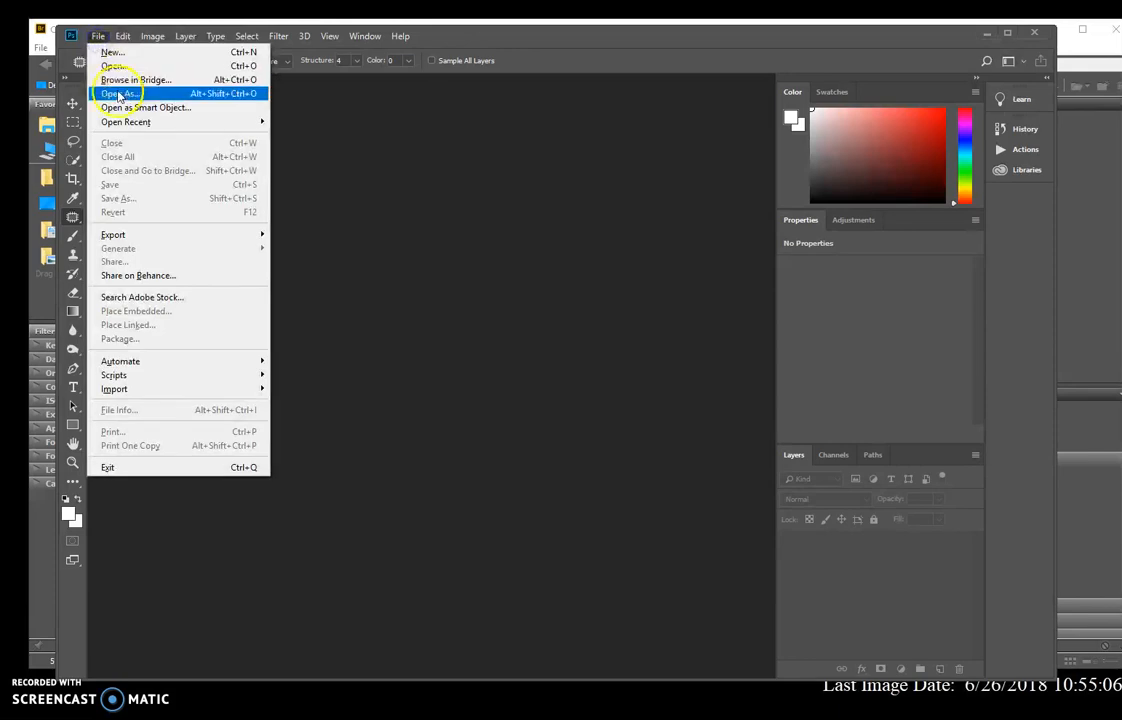
click(108, 78)
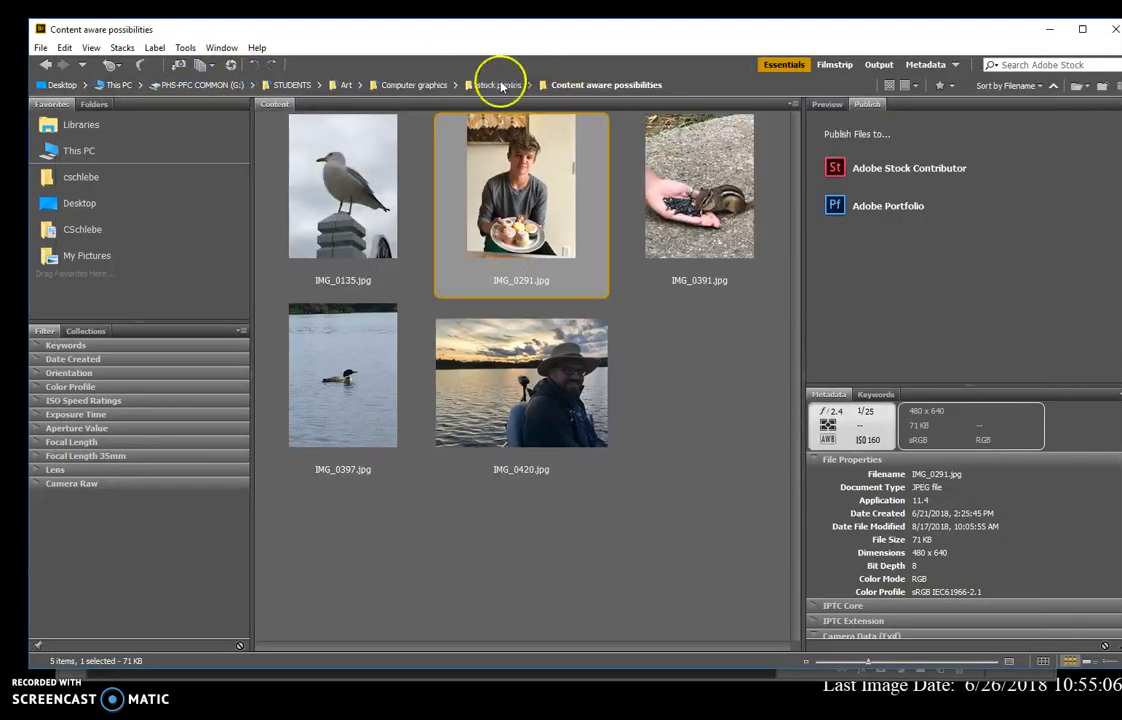
click(347, 86)
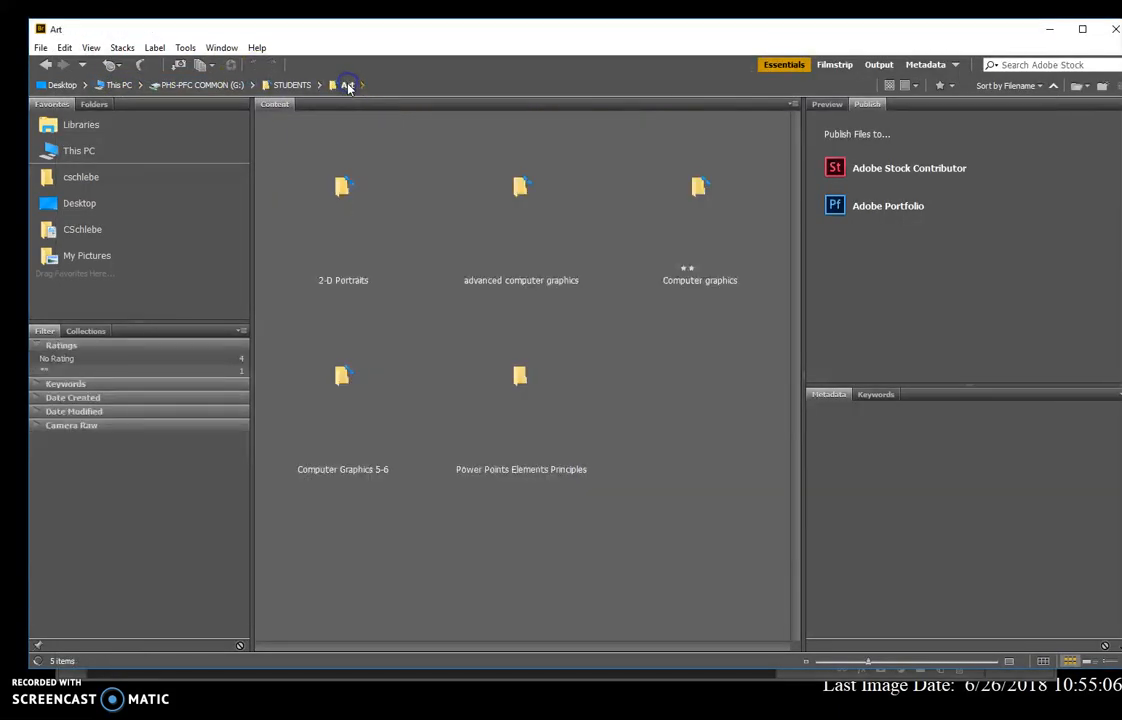
click(291, 86)
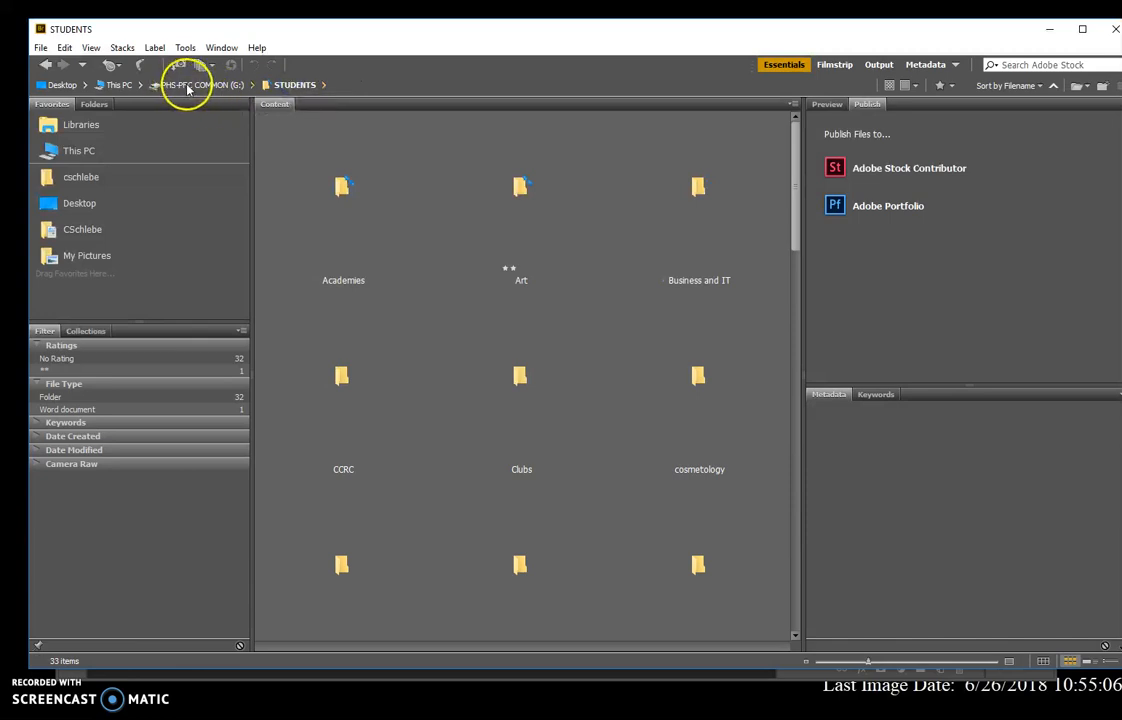
click(77, 151)
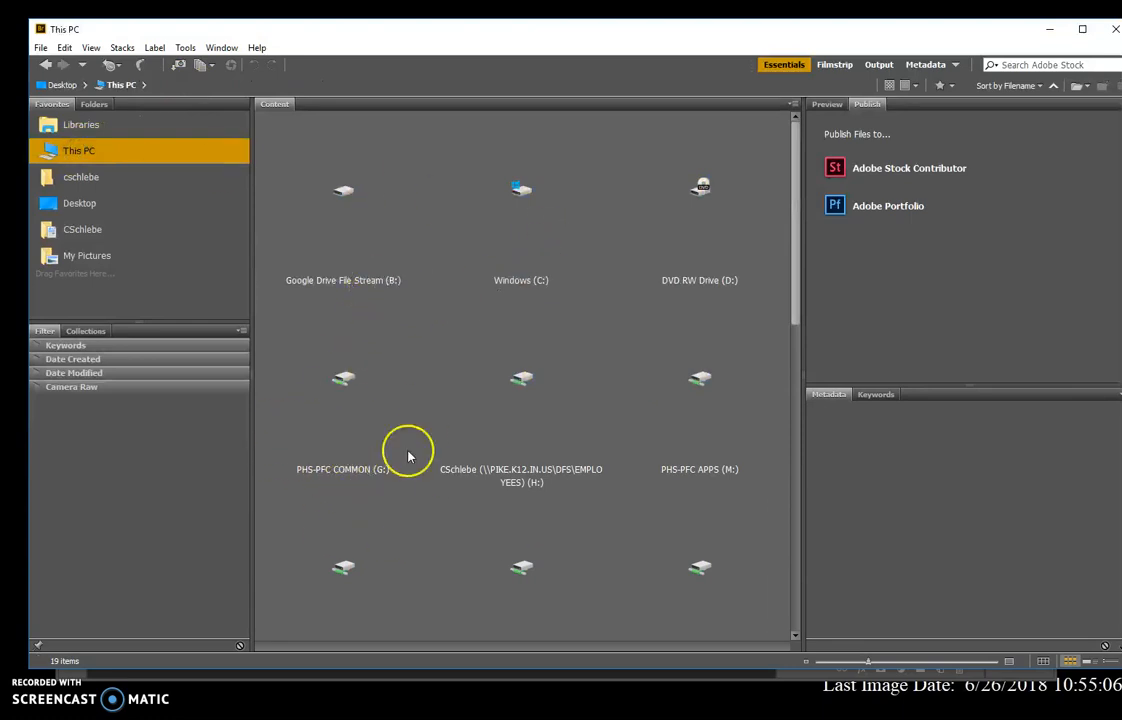
Open the Computer graphics folder on the PHS-PFC COMMON (G:) drive, inside STUDENTS and Art.
double_click(348, 385)
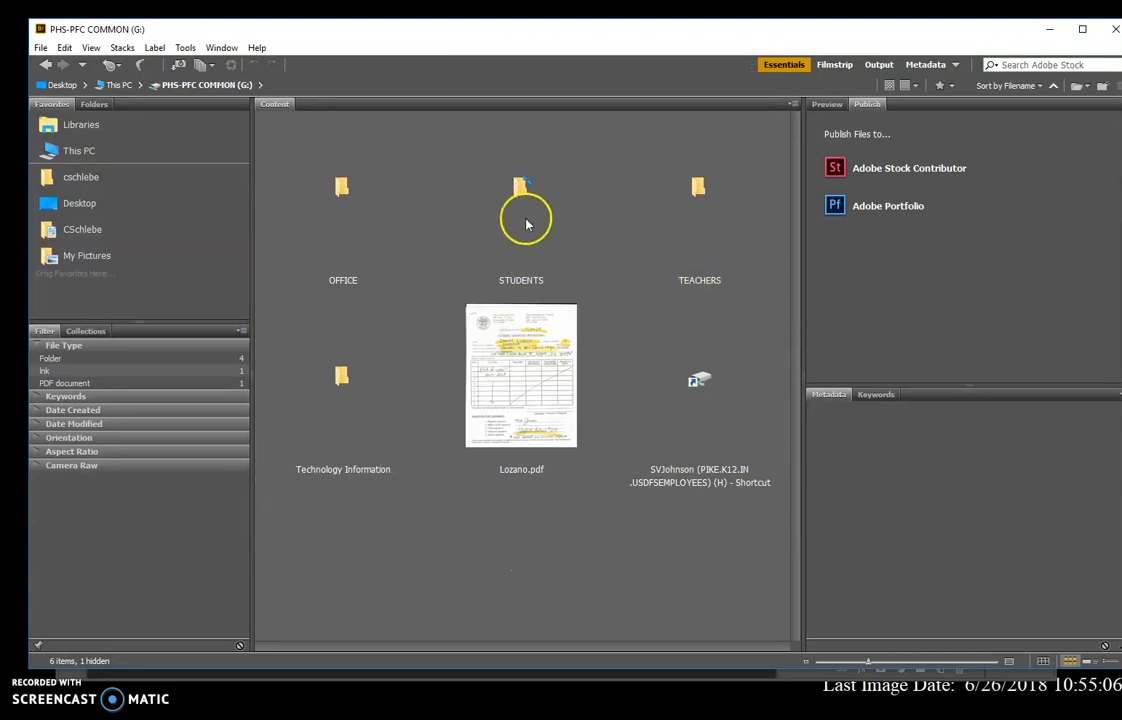
double_click(519, 200)
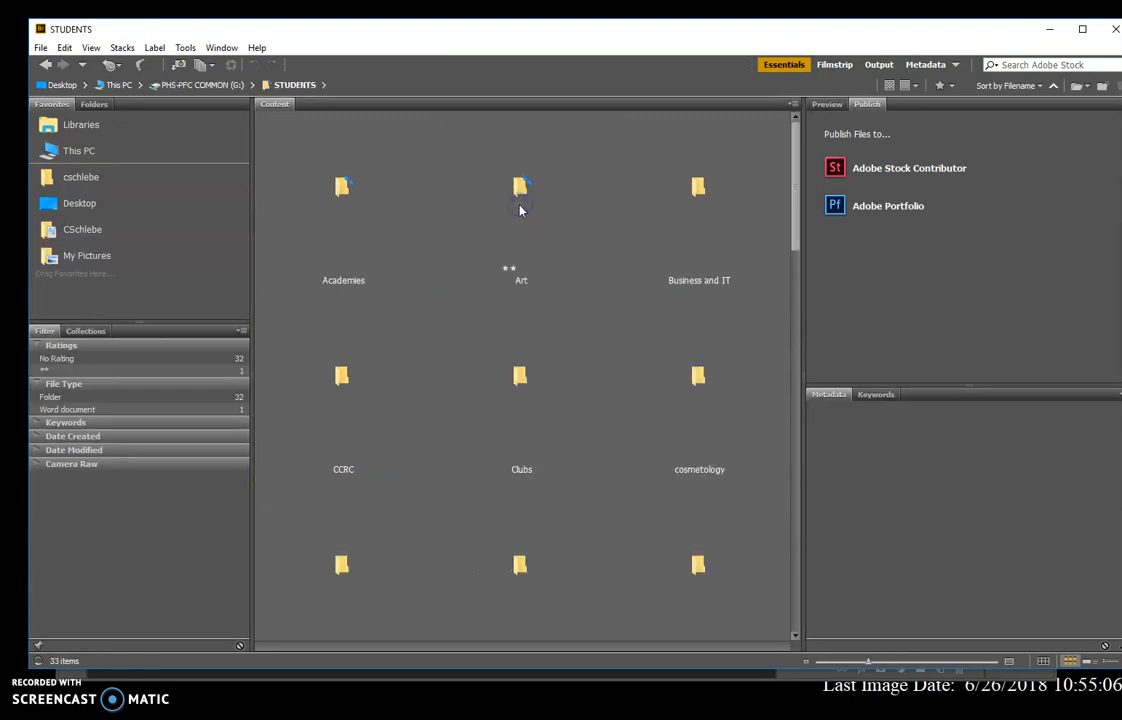
double_click(516, 265)
double_click(718, 279)
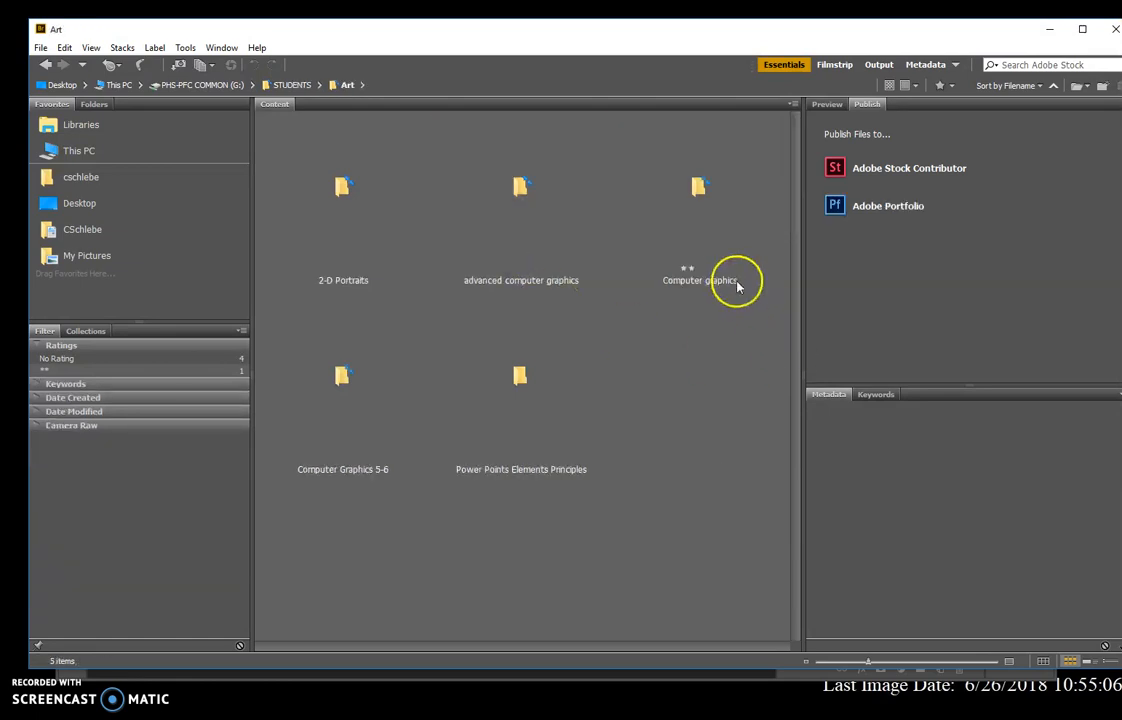
click(691, 370)
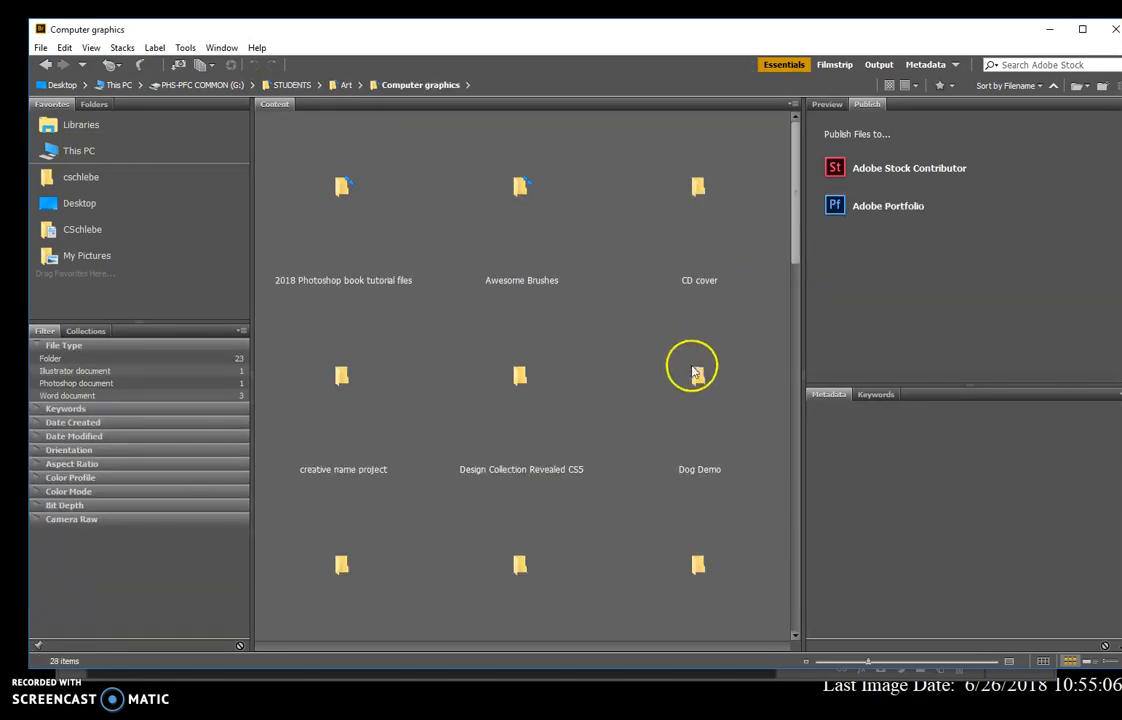
Open IMG_0291.jpg in Photoshop from the Content aware possibilities folder within stock photos.
scroll(690, 378, down, 4)
scroll(690, 378, down, 2)
double_click(673, 230)
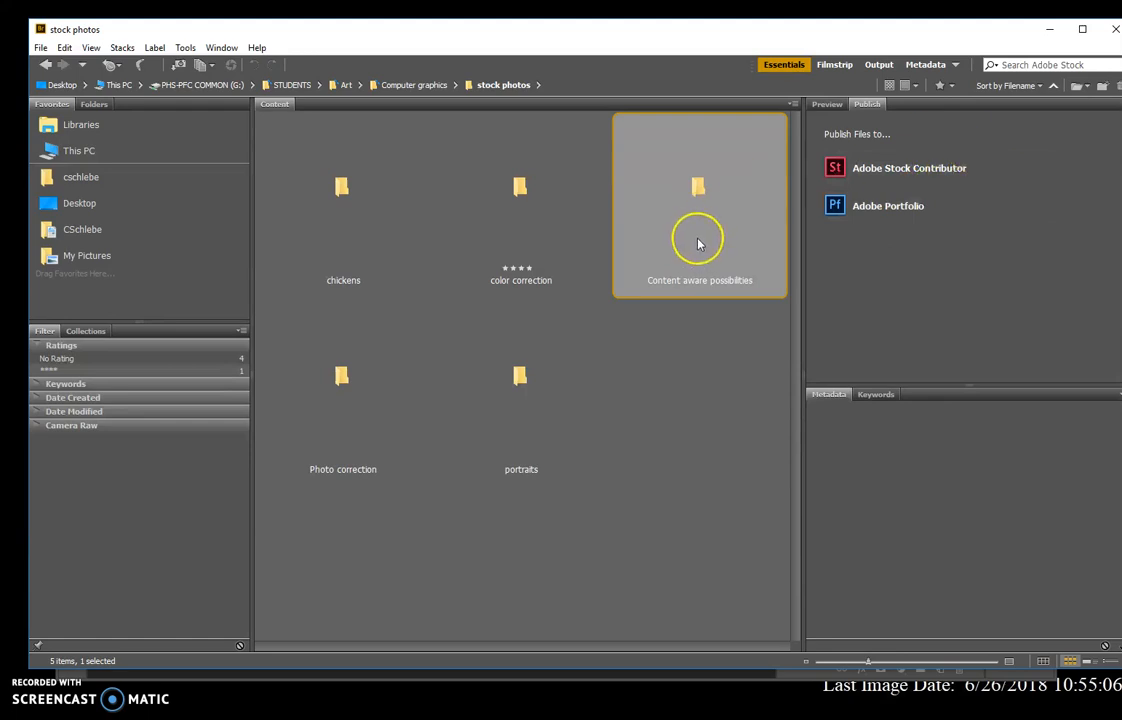
double_click(706, 185)
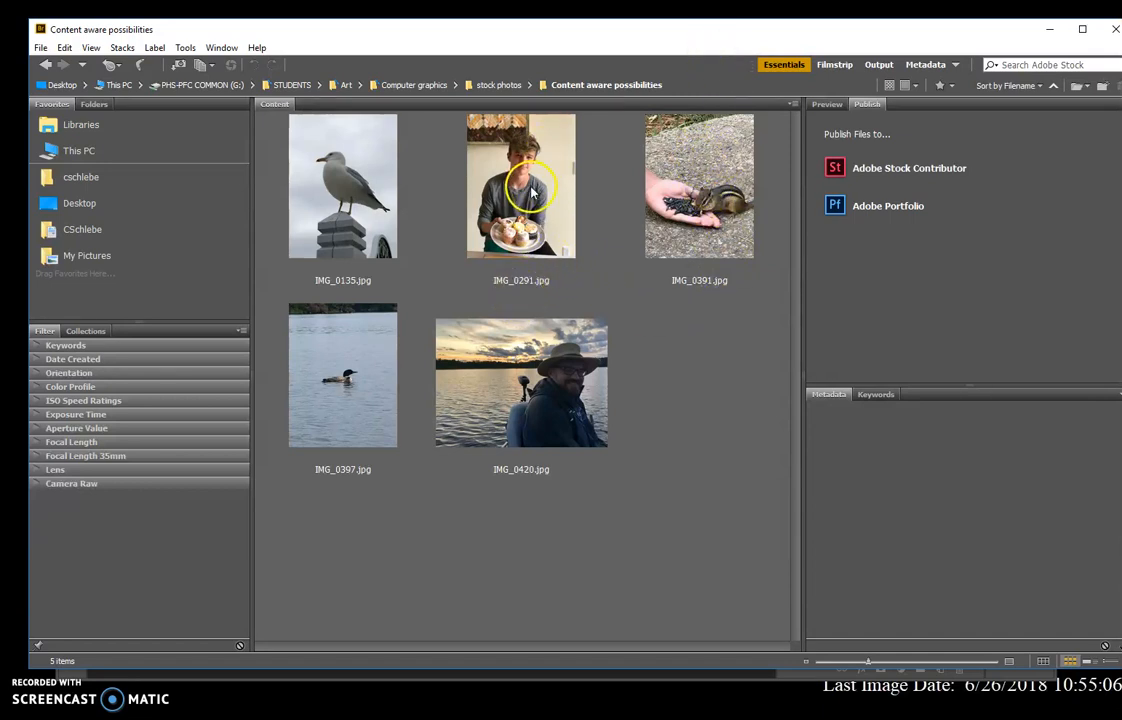
double_click(466, 163)
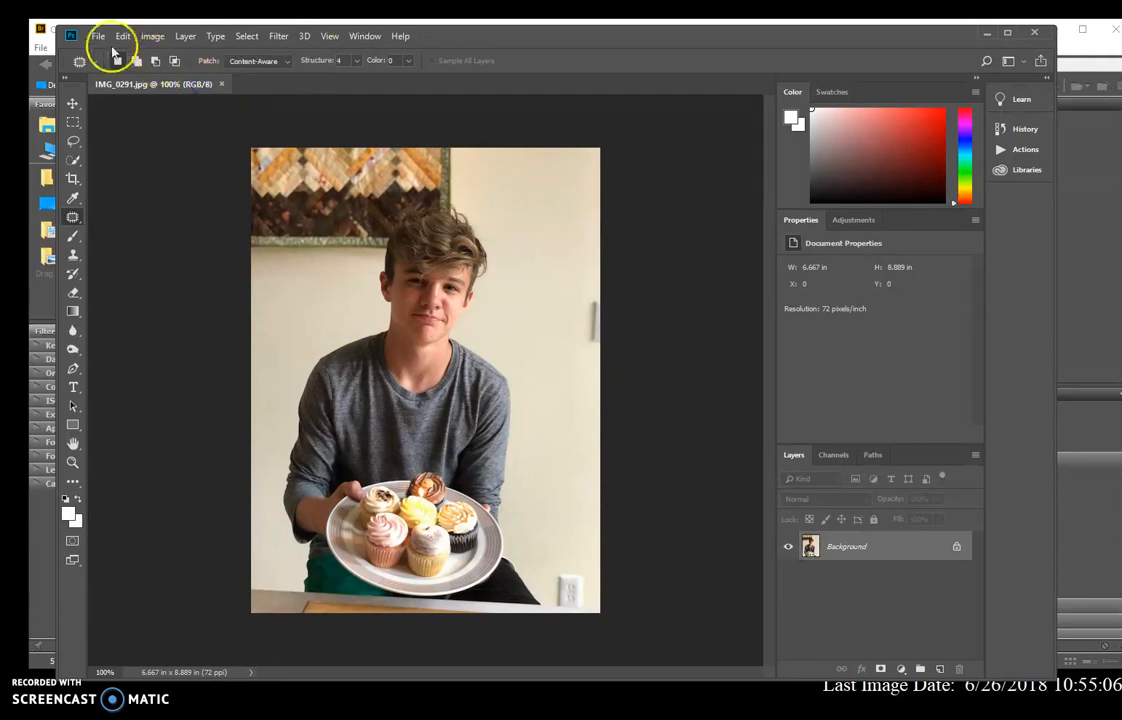
Check the photo's dimensions and resolution in Image Size without changing them.
click(154, 38)
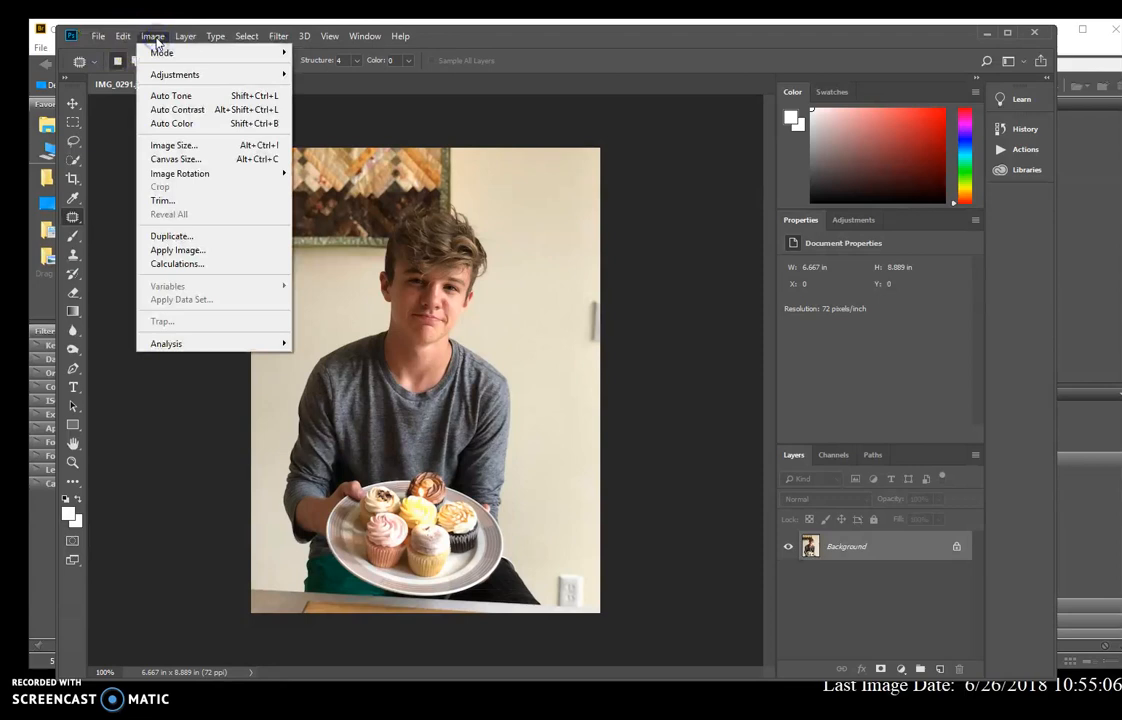
click(165, 145)
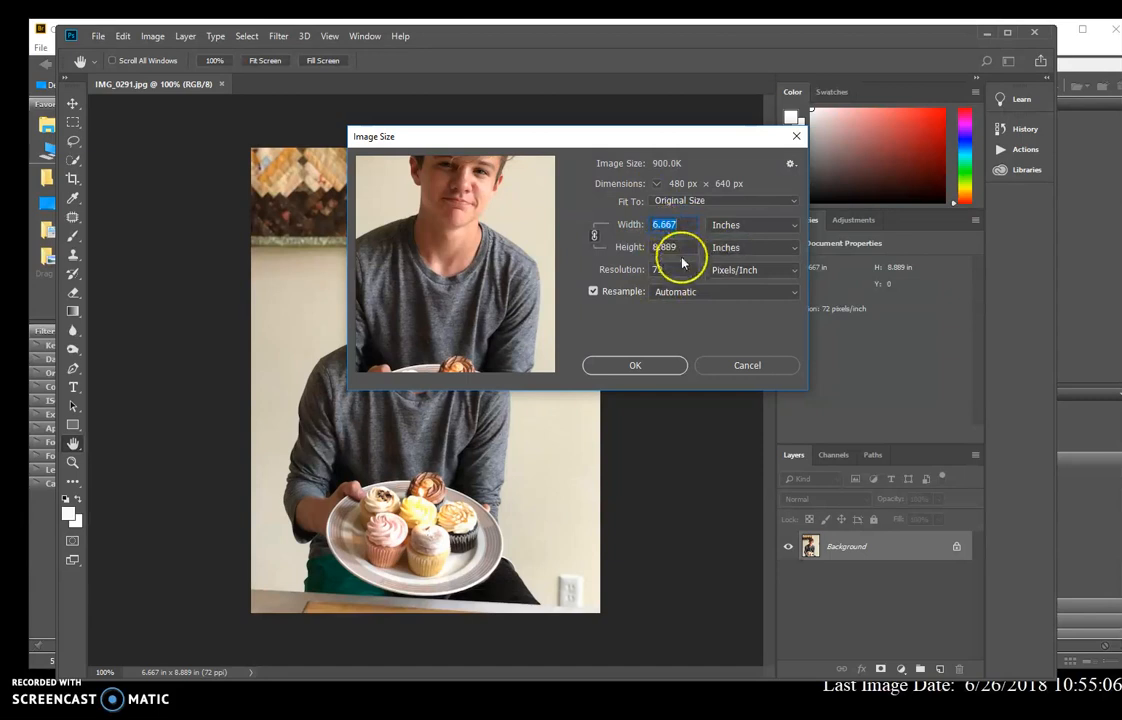
click(797, 137)
key(j)
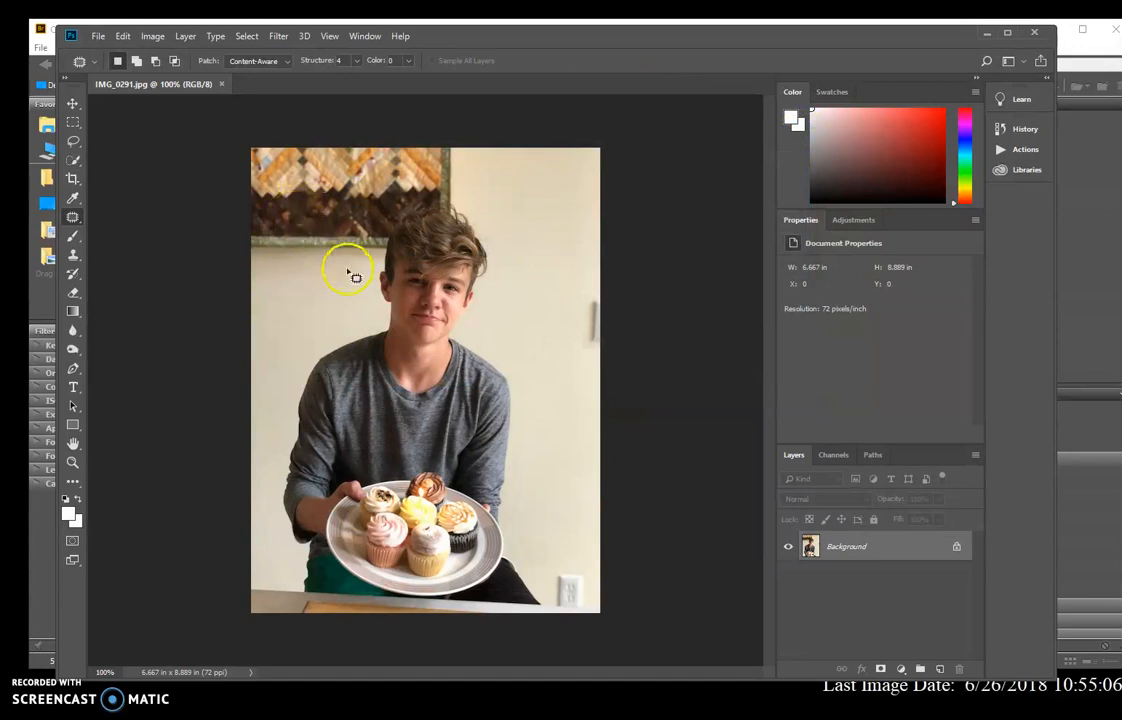
Reduce the view magnification to about 82.6% so there is empty space around the photo.
click(72, 462)
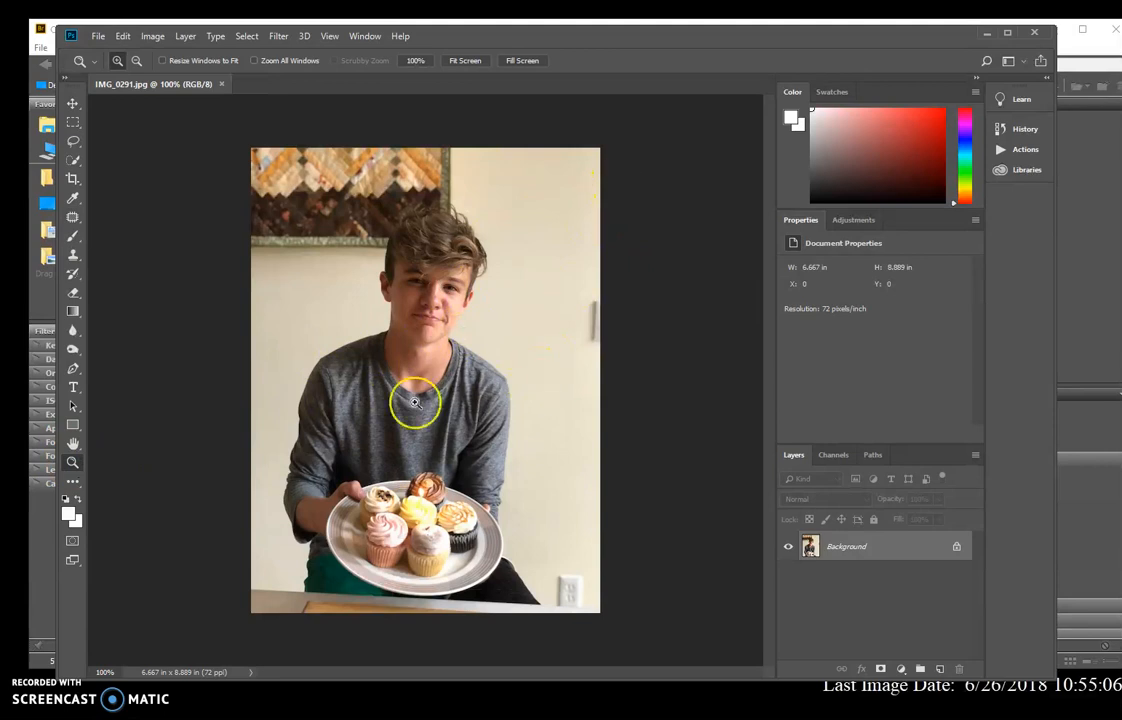
double_click(73, 446)
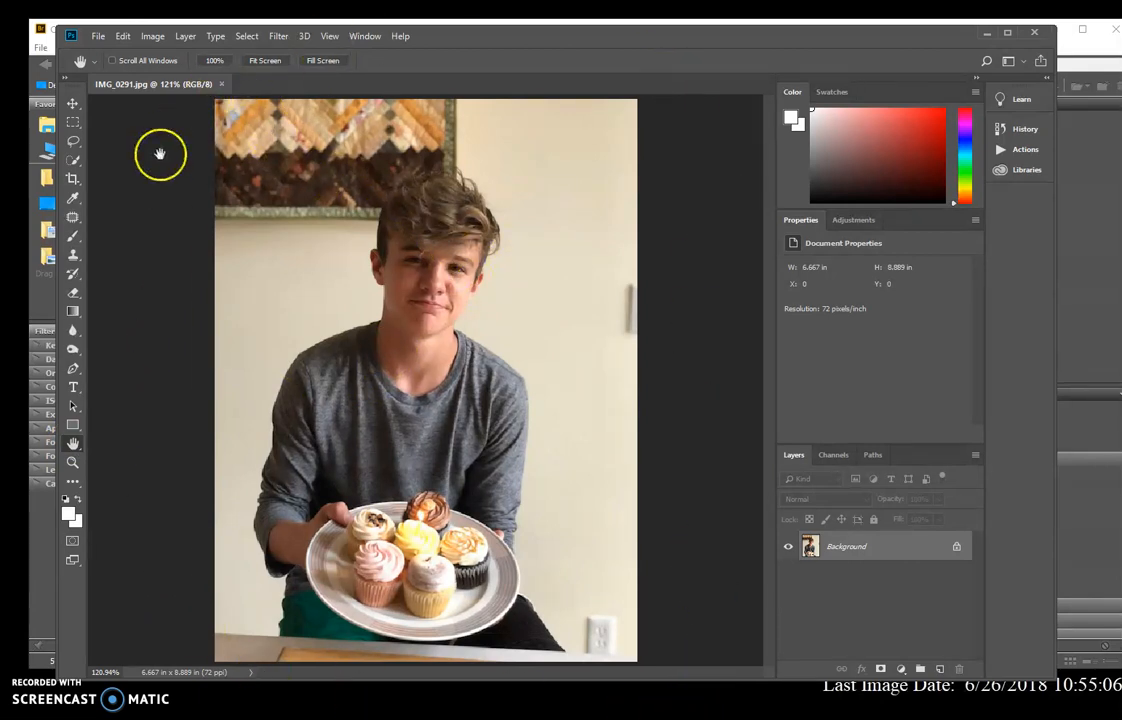
click(73, 462)
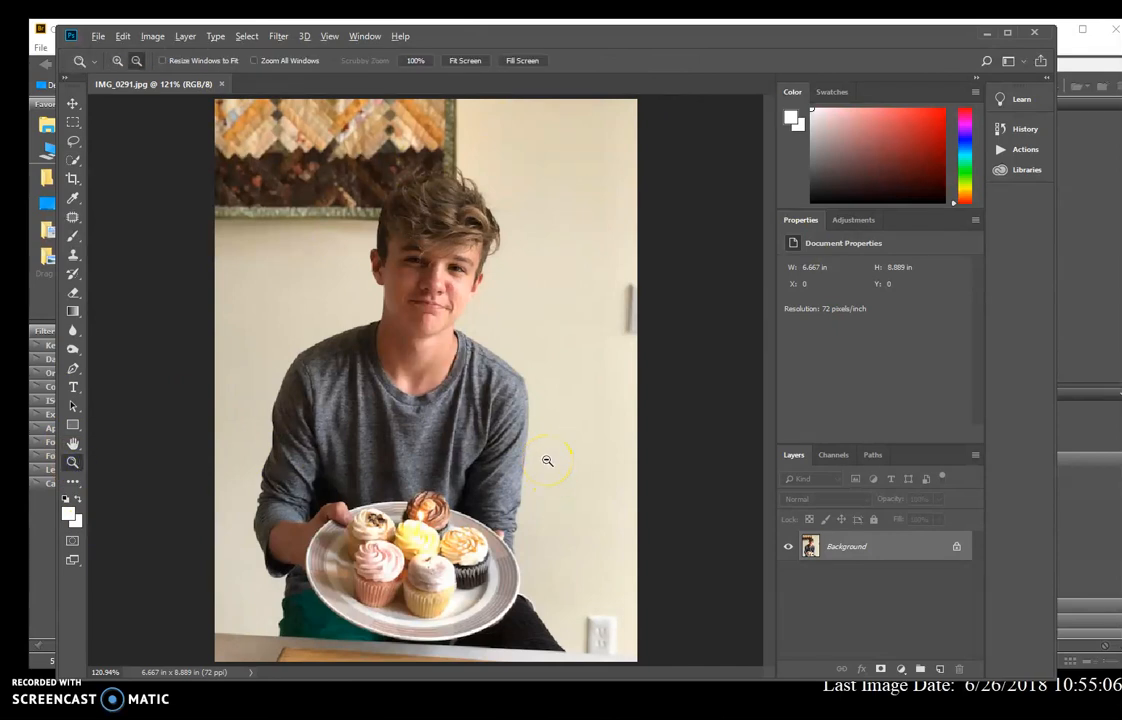
click(547, 458)
click(489, 374)
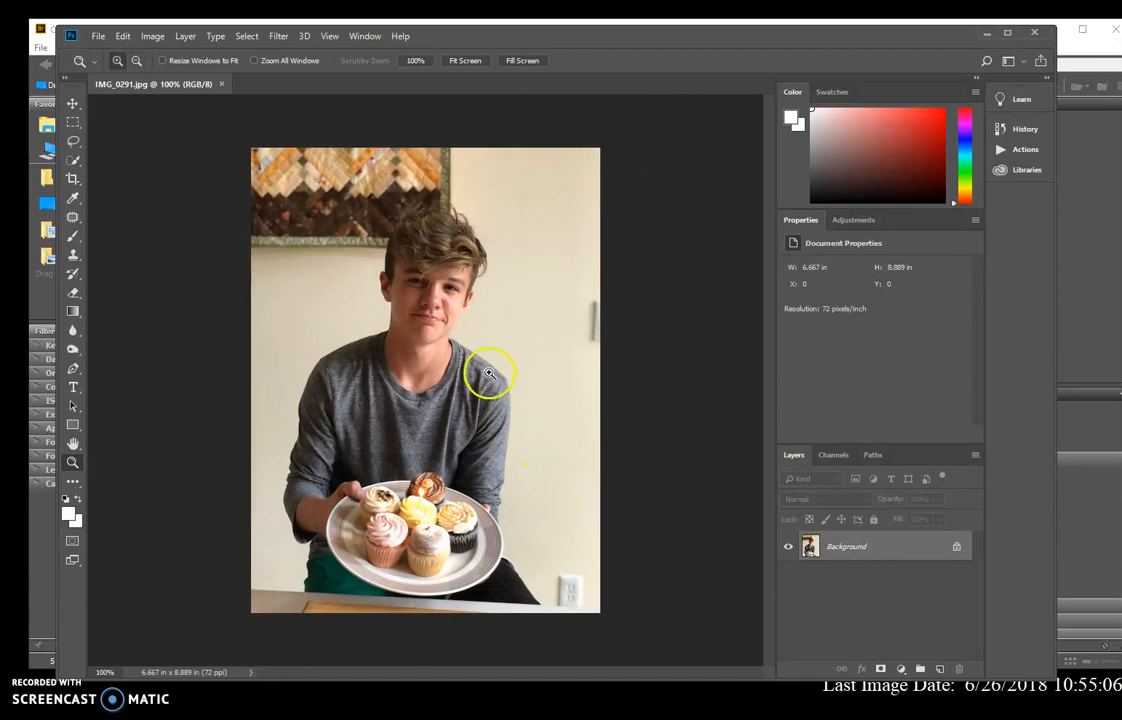
scroll(489, 373, down, 1)
scroll(489, 373, up, 3)
scroll(490, 375, down, 3)
scroll(491, 377, up, 2)
scroll(491, 378, down, 3)
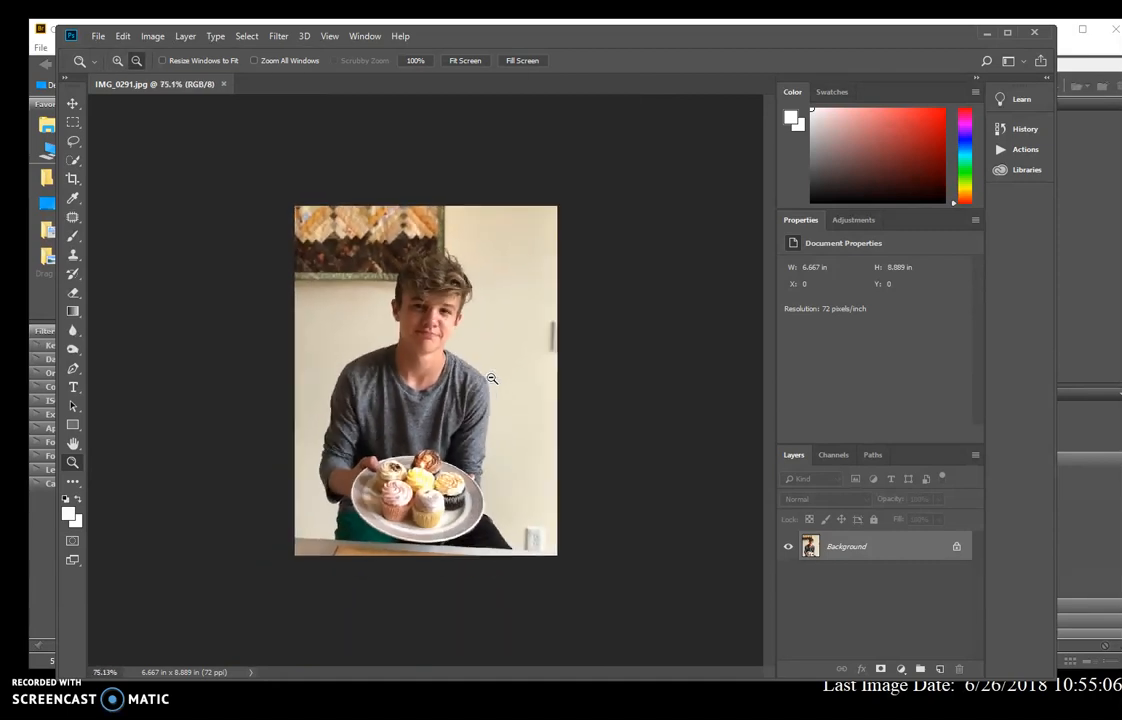
scroll(491, 378, up, 1)
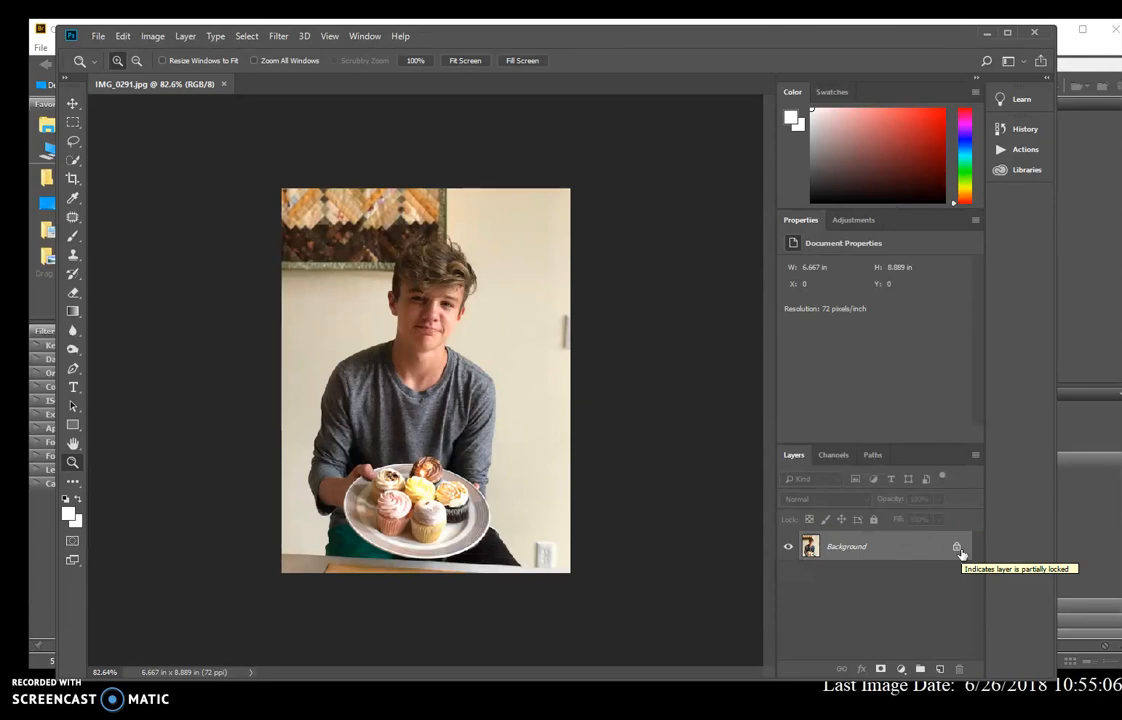
Duplicate the Background layer and rename the copy with the photographed person's first name.
click(927, 545)
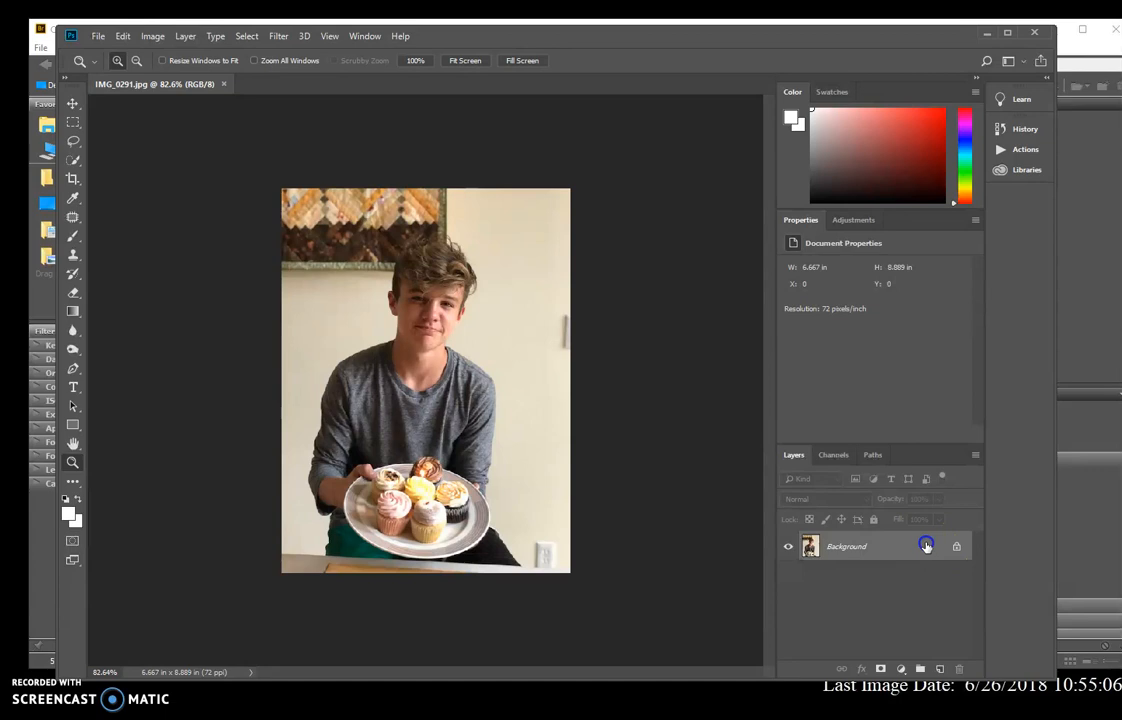
drag(898, 546, 941, 665)
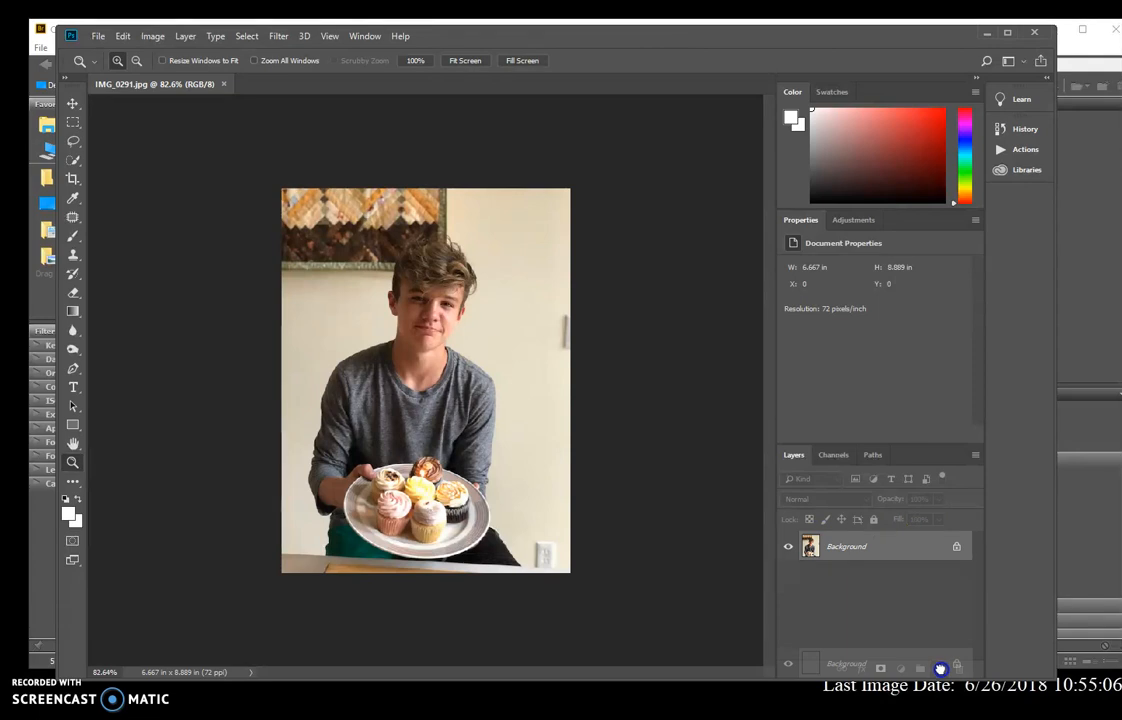
mouse_move(941, 668)
mouse_down()
mouse_move(939, 551)
mouse_move(941, 671)
mouse_up()
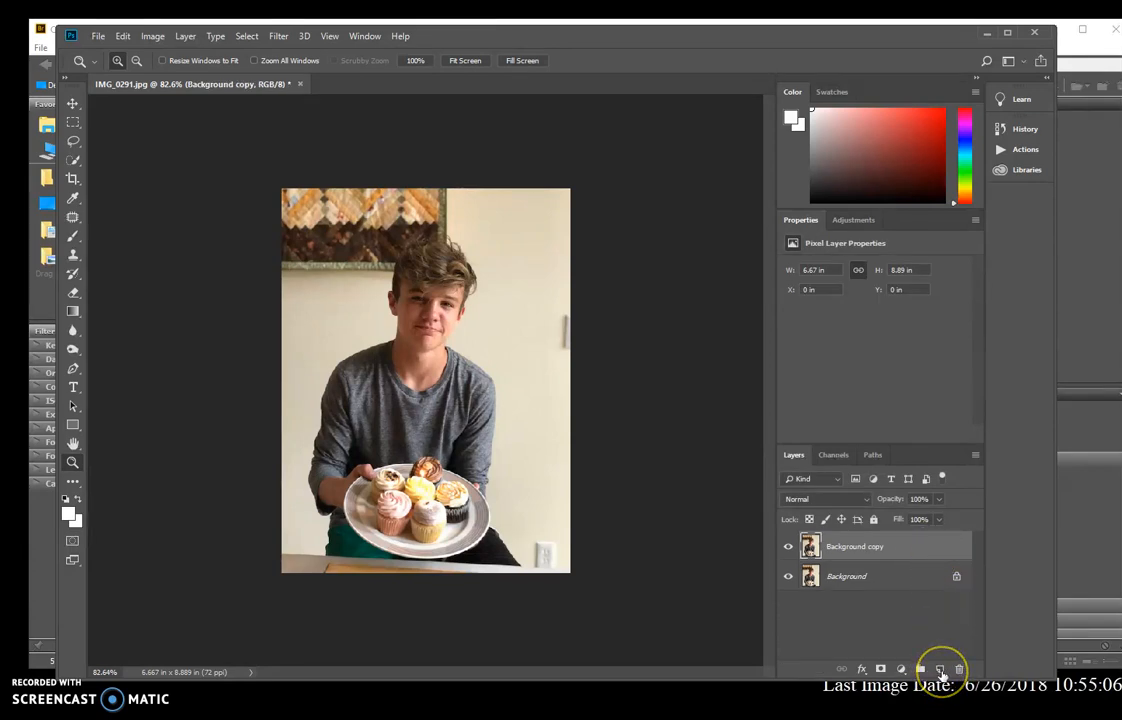
double_click(848, 547)
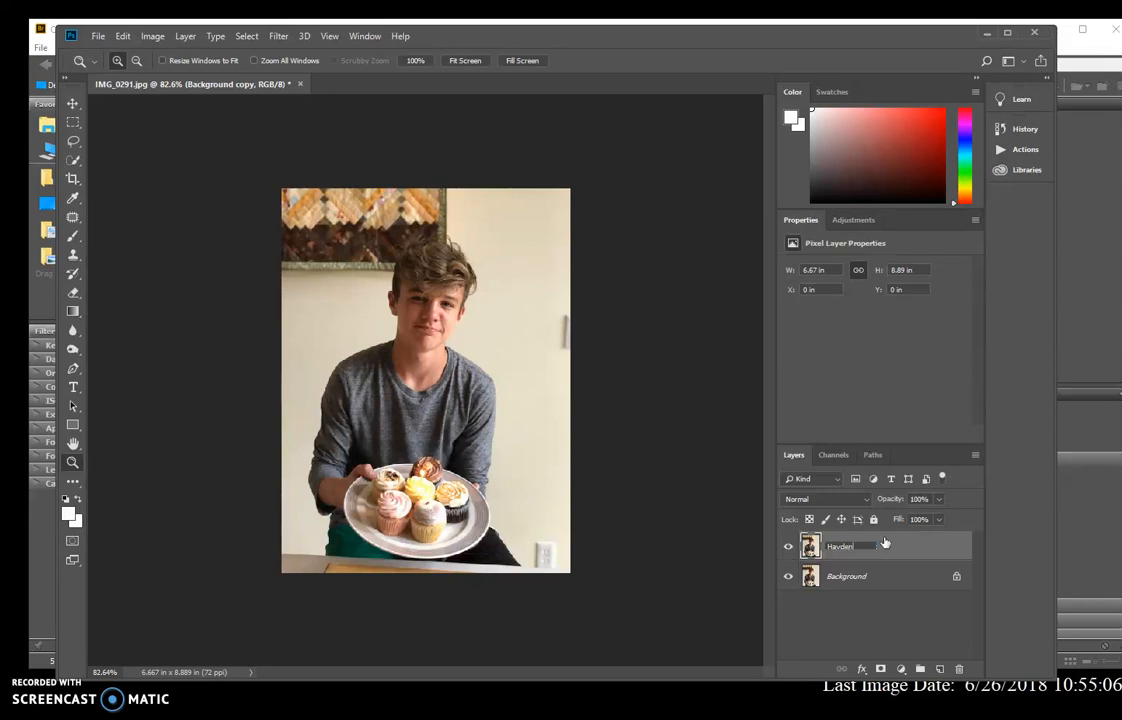
click(908, 540)
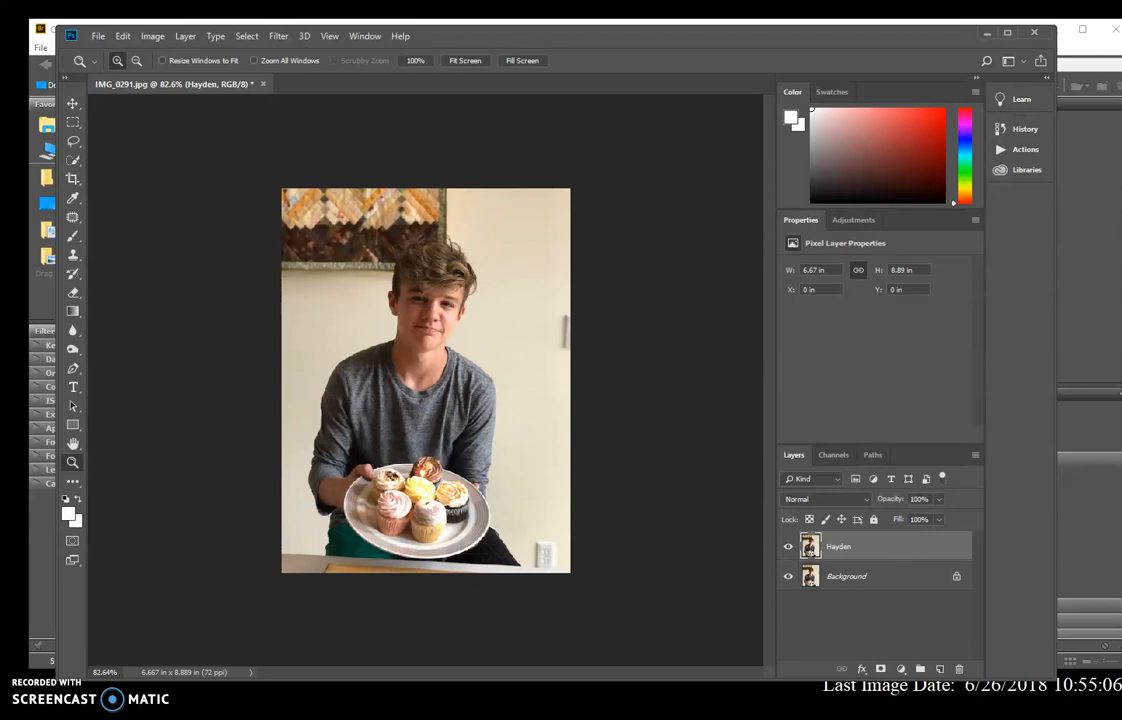
Consult the course instructions, then return to Photoshop and extend the crop area beyond the photo's right edge to about 9.56 in wide.
key(alt+Tab)
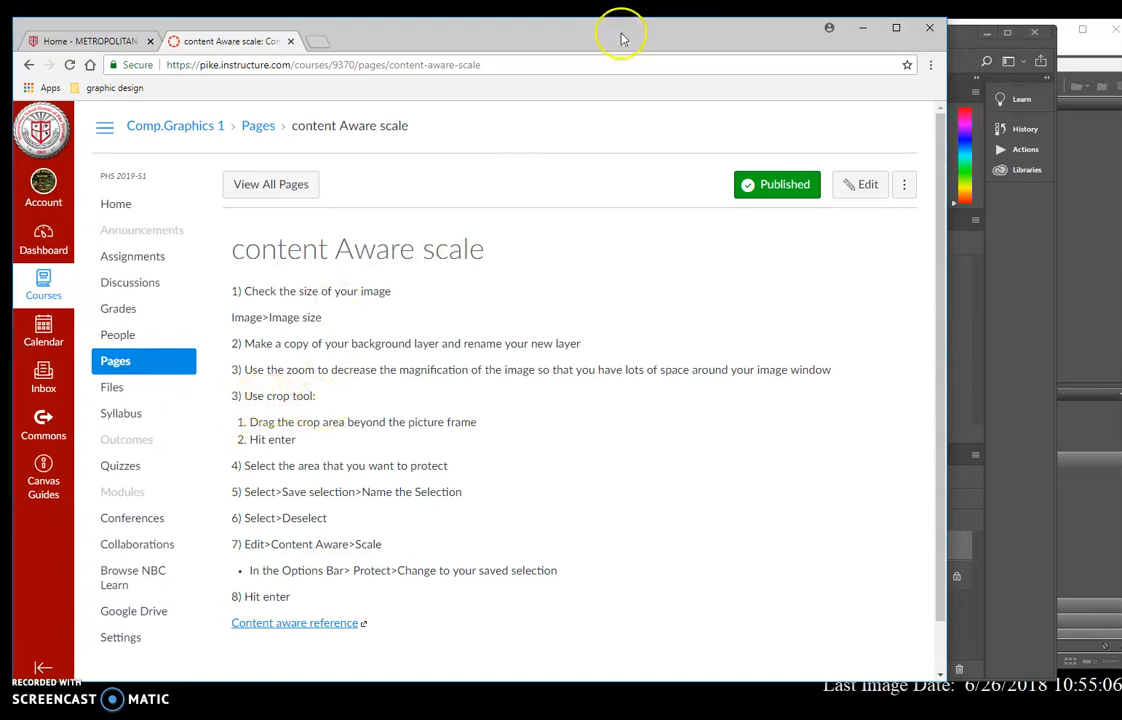
key(alt+Tab)
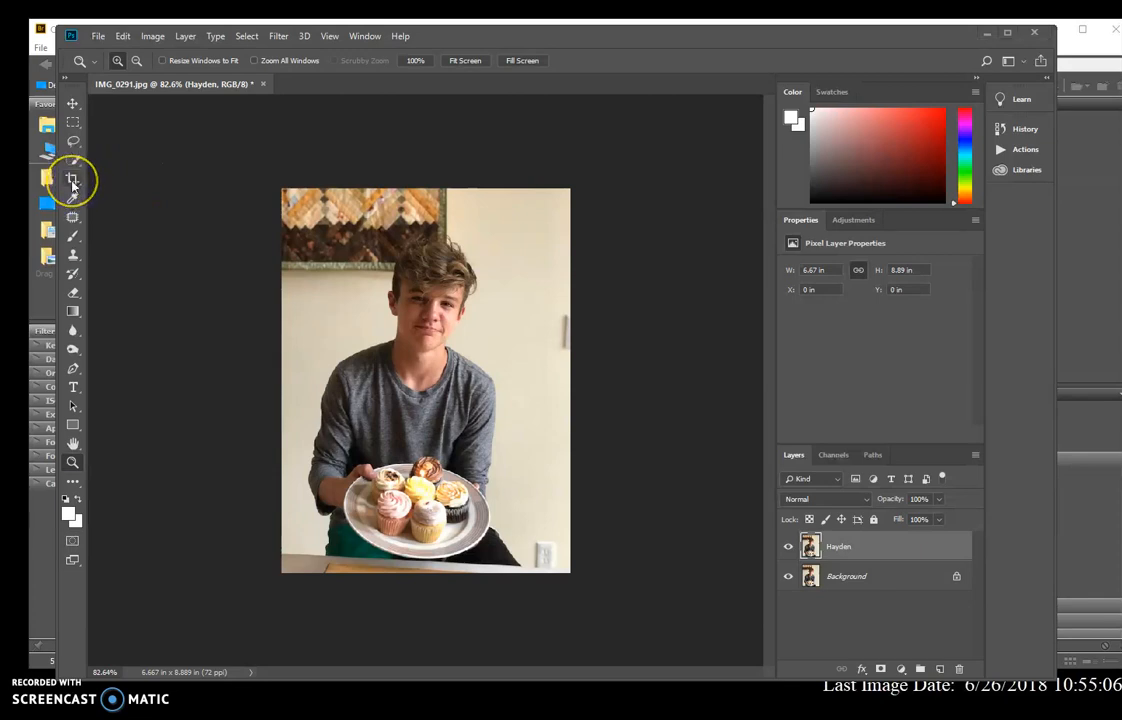
click(73, 181)
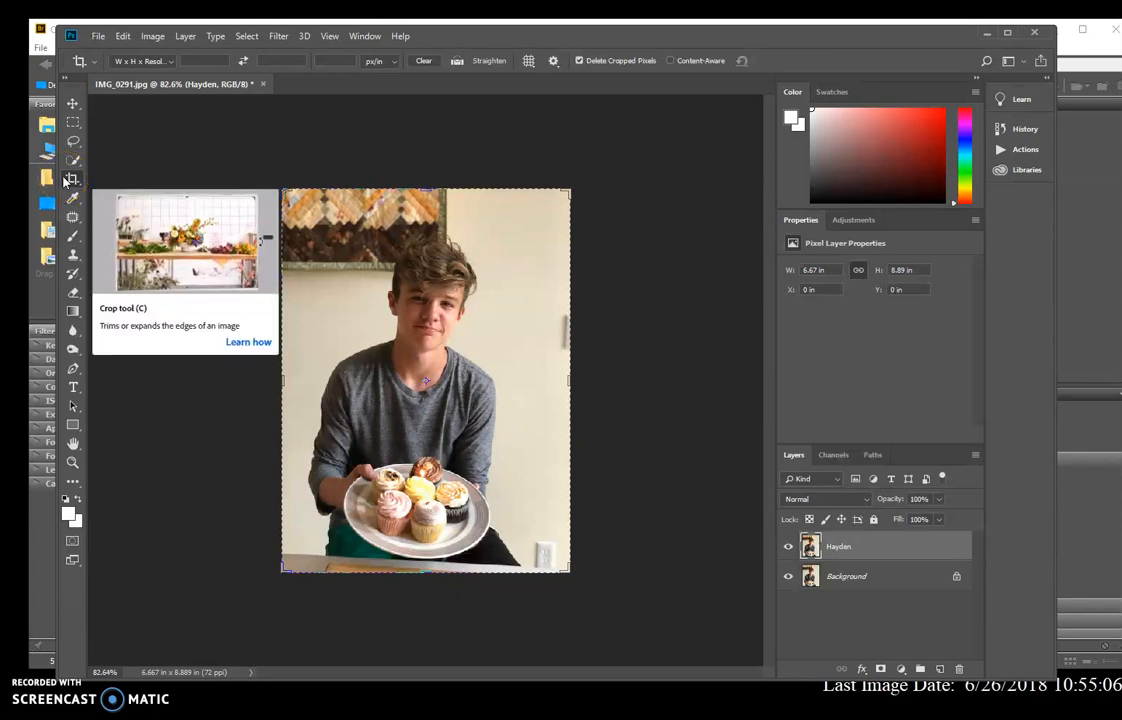
click(76, 177)
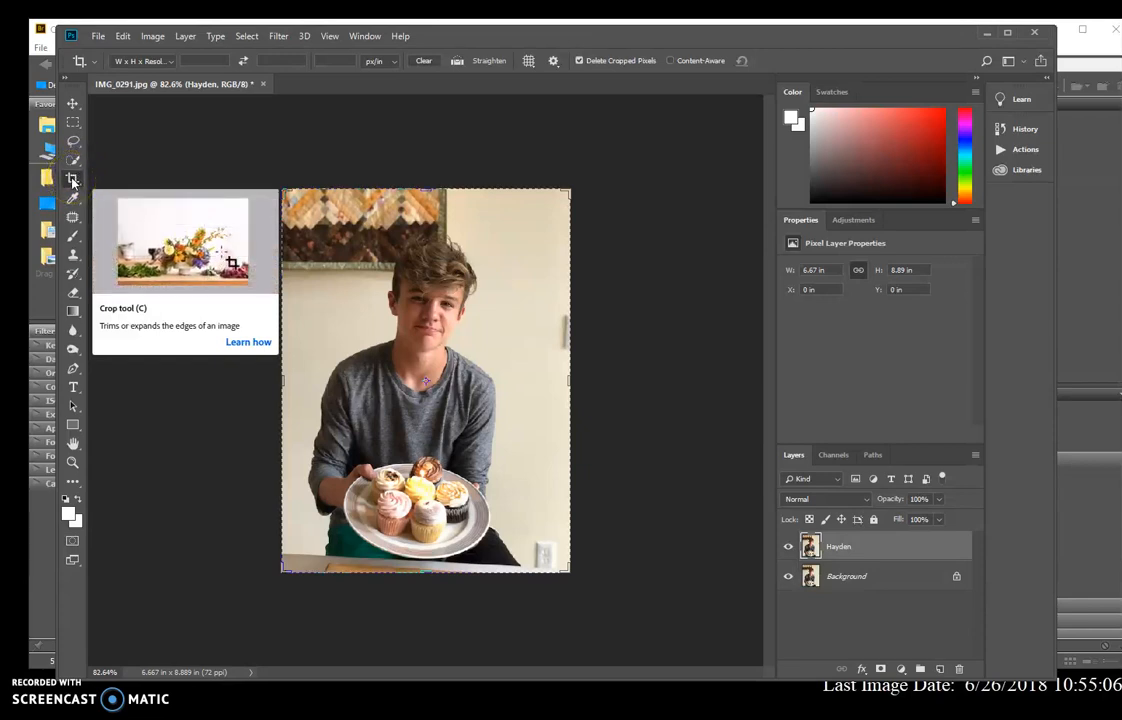
click(348, 178)
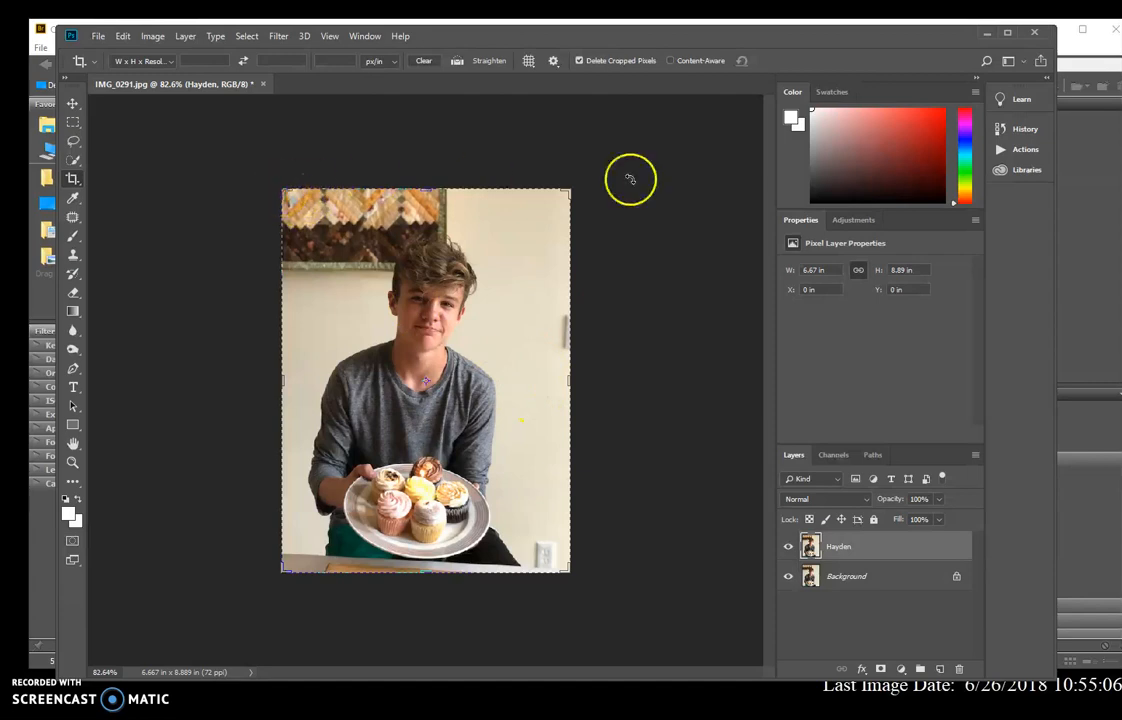
drag(572, 385, 606, 385)
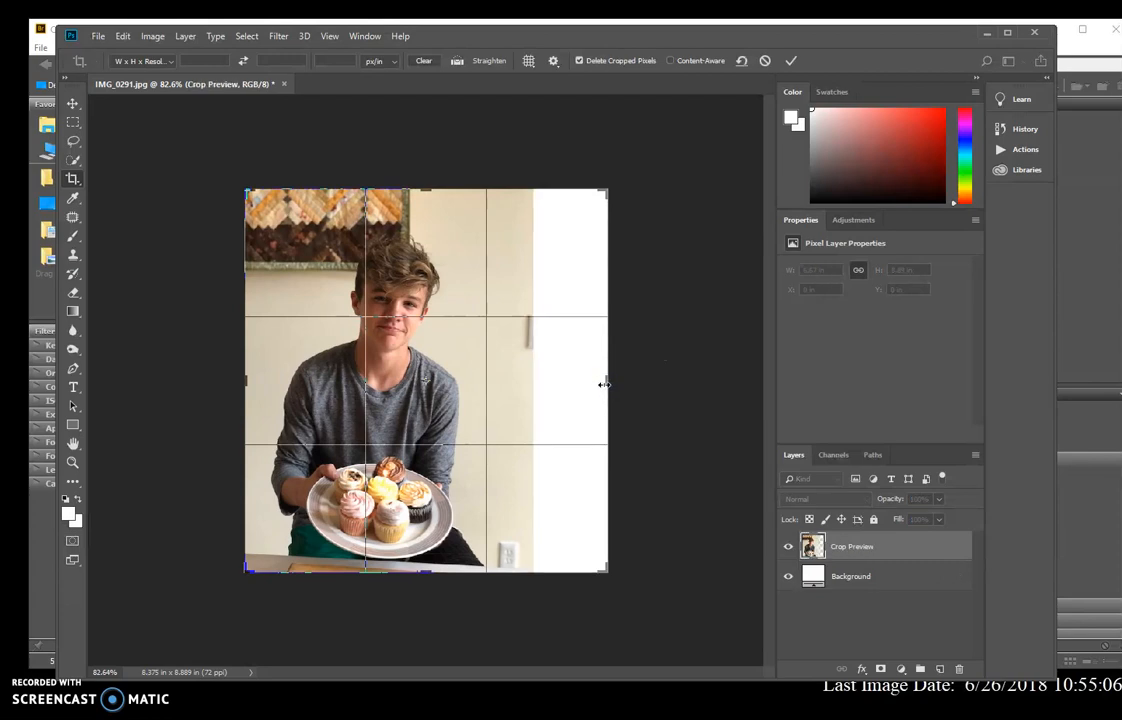
drag(605, 385, 595, 390)
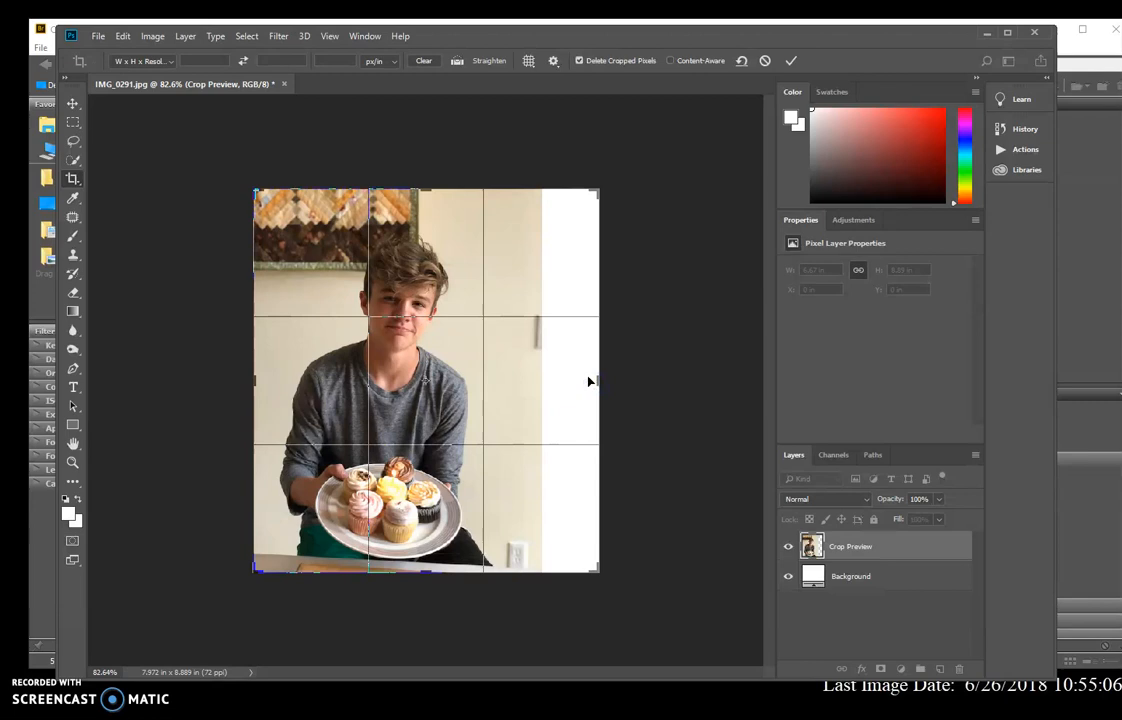
click(590, 374)
drag(595, 381, 638, 381)
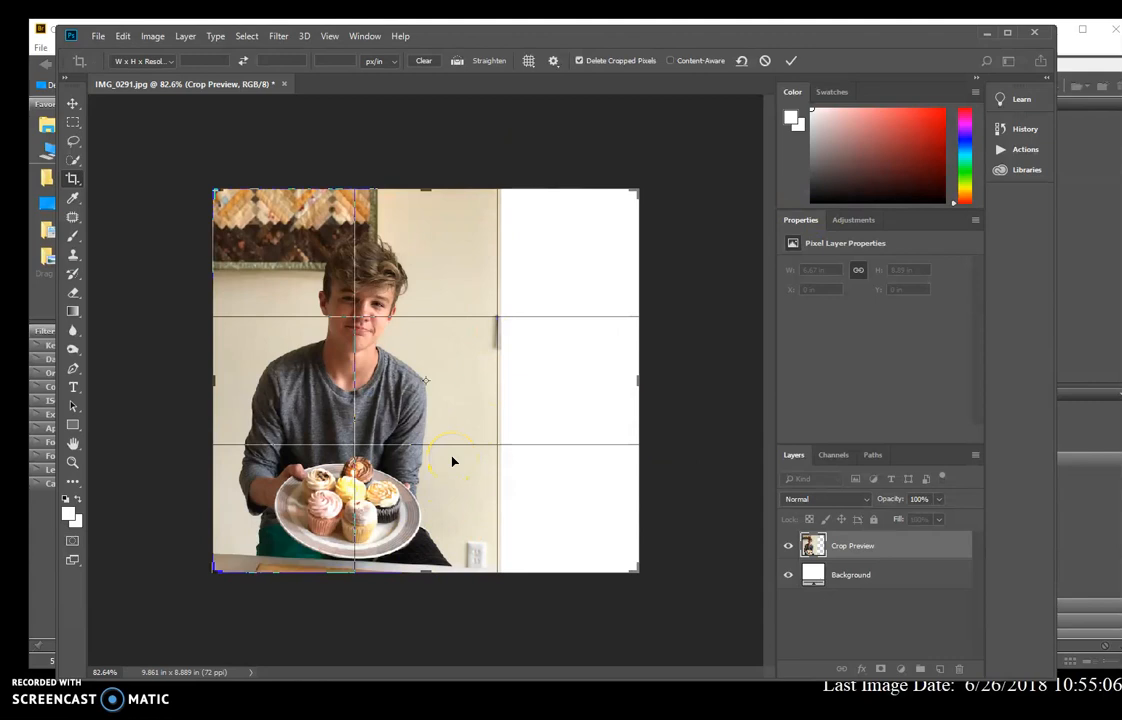
drag(636, 381, 629, 381)
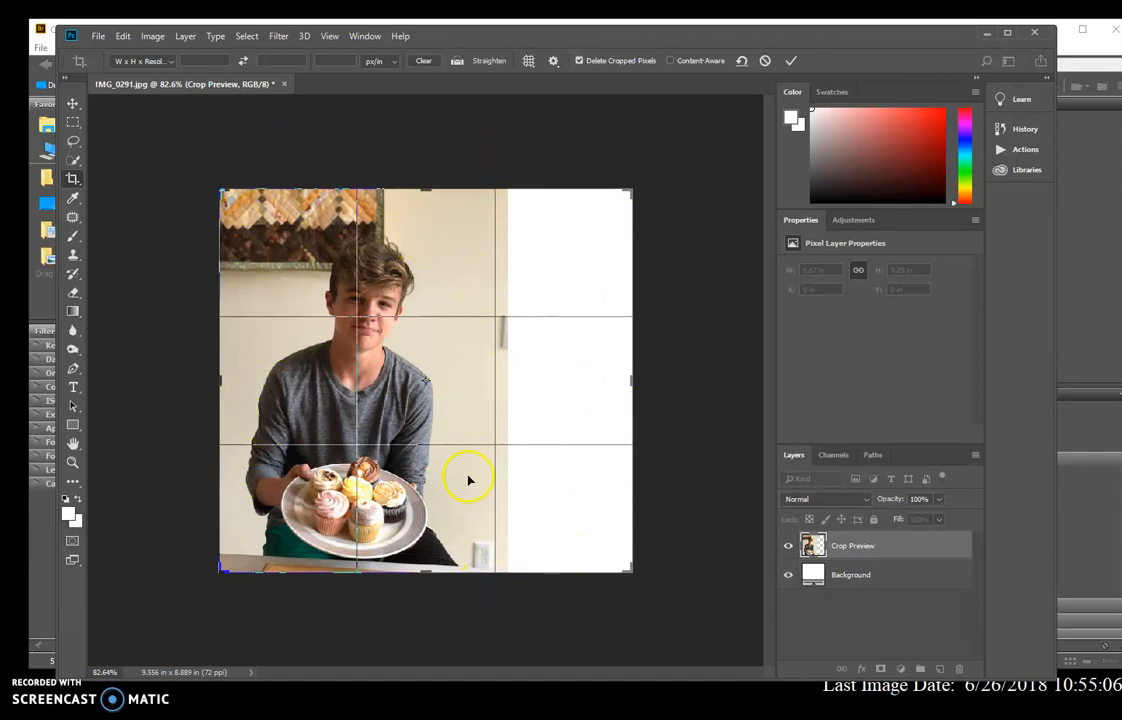
Extend the crop area slightly beyond the photo's left edge, keep the original height, and apply the crop at about 10.1 by 8.89 in.
drag(430, 186, 430, 178)
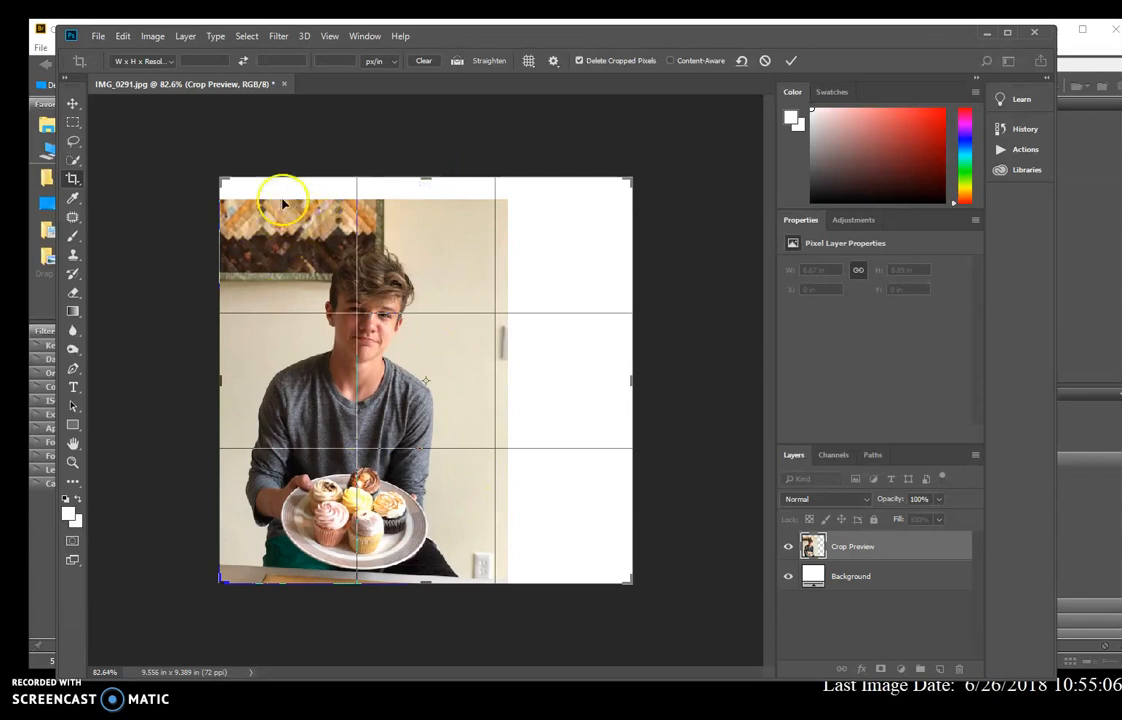
drag(427, 178, 428, 189)
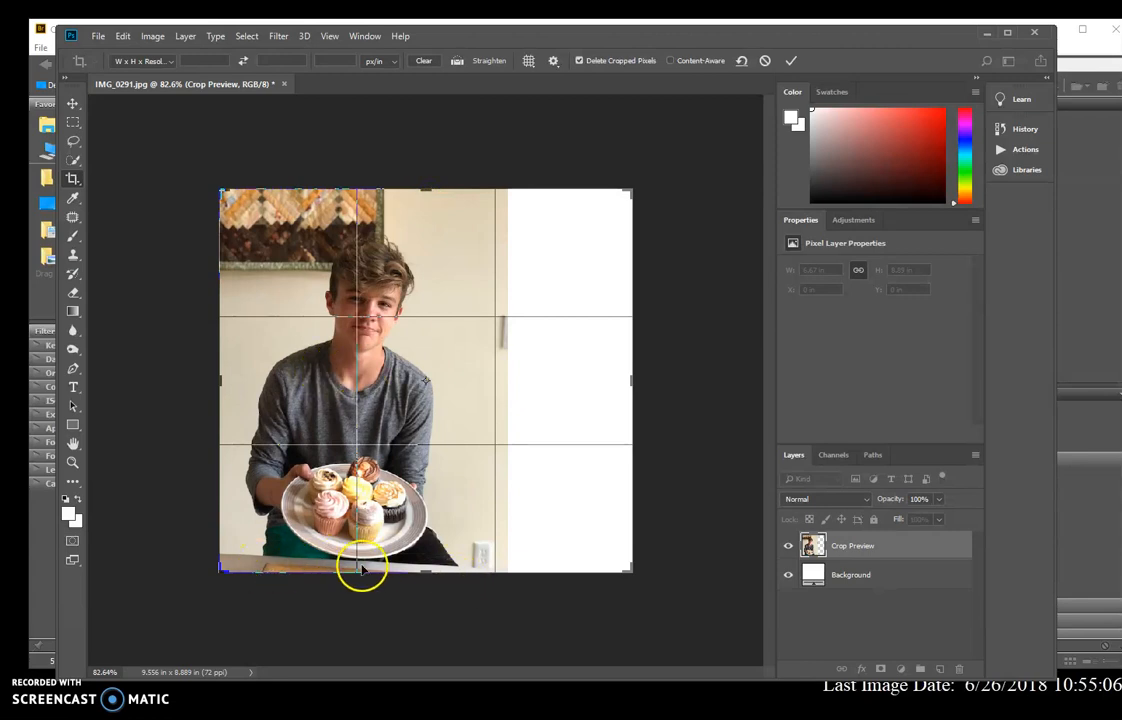
drag(218, 376, 210, 375)
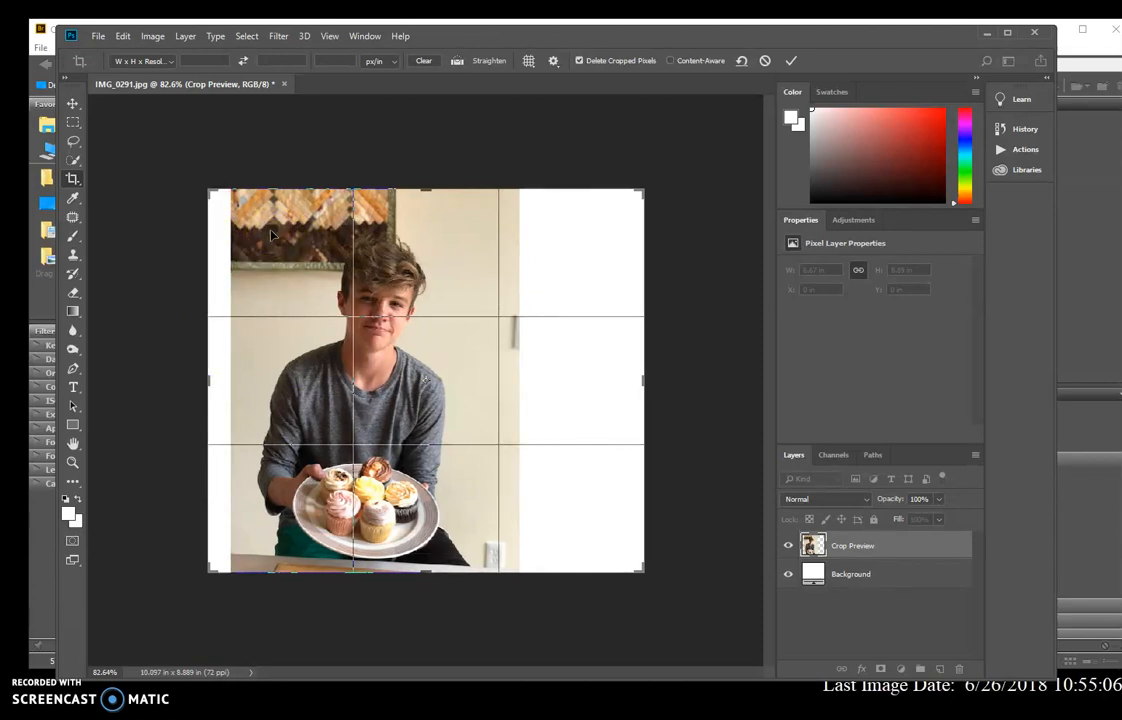
click(924, 549)
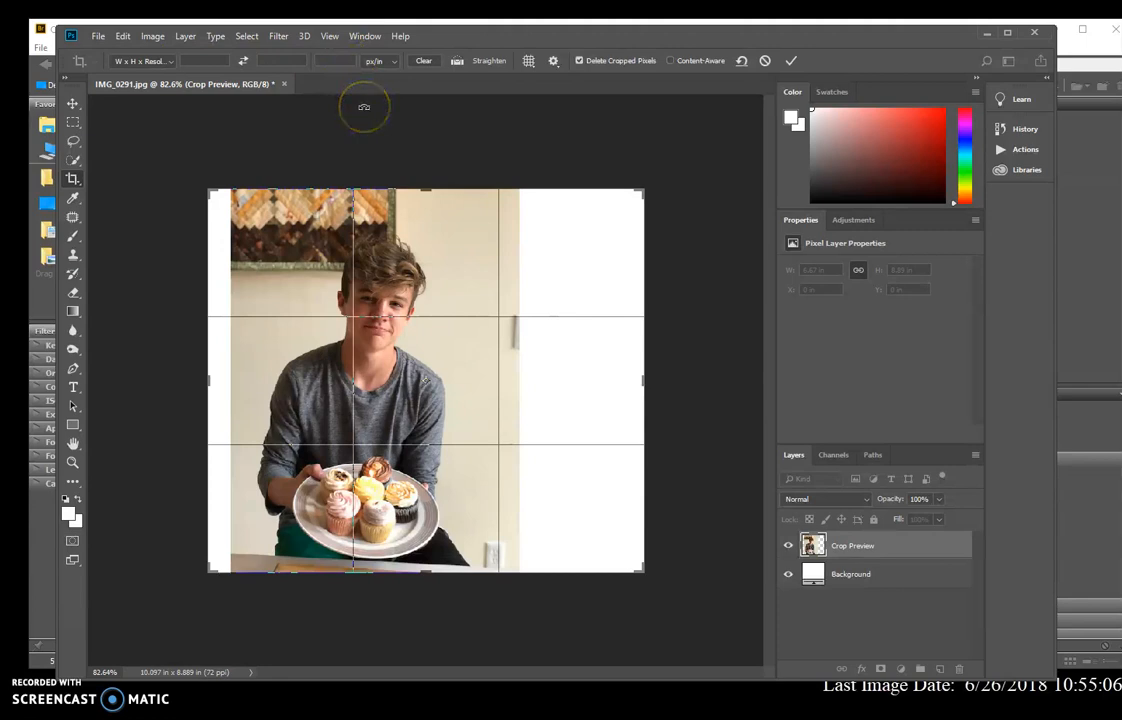
click(791, 62)
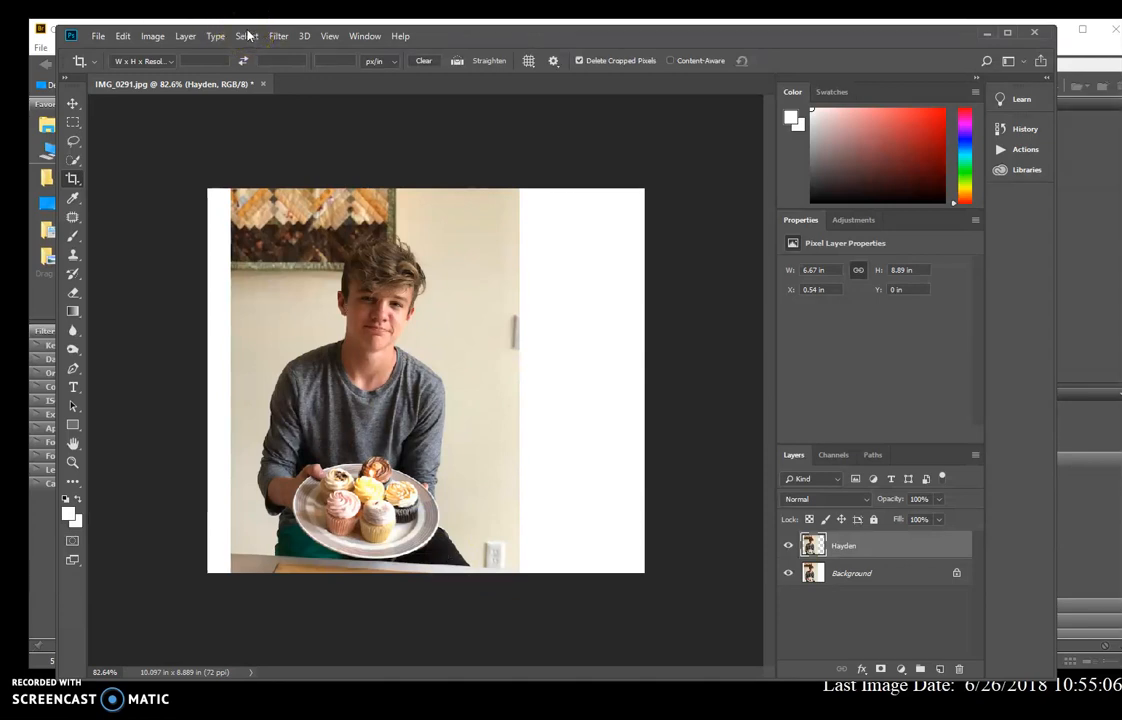
Select the seated person and the plate of cupcakes with the Quick Selection tool.
click(73, 160)
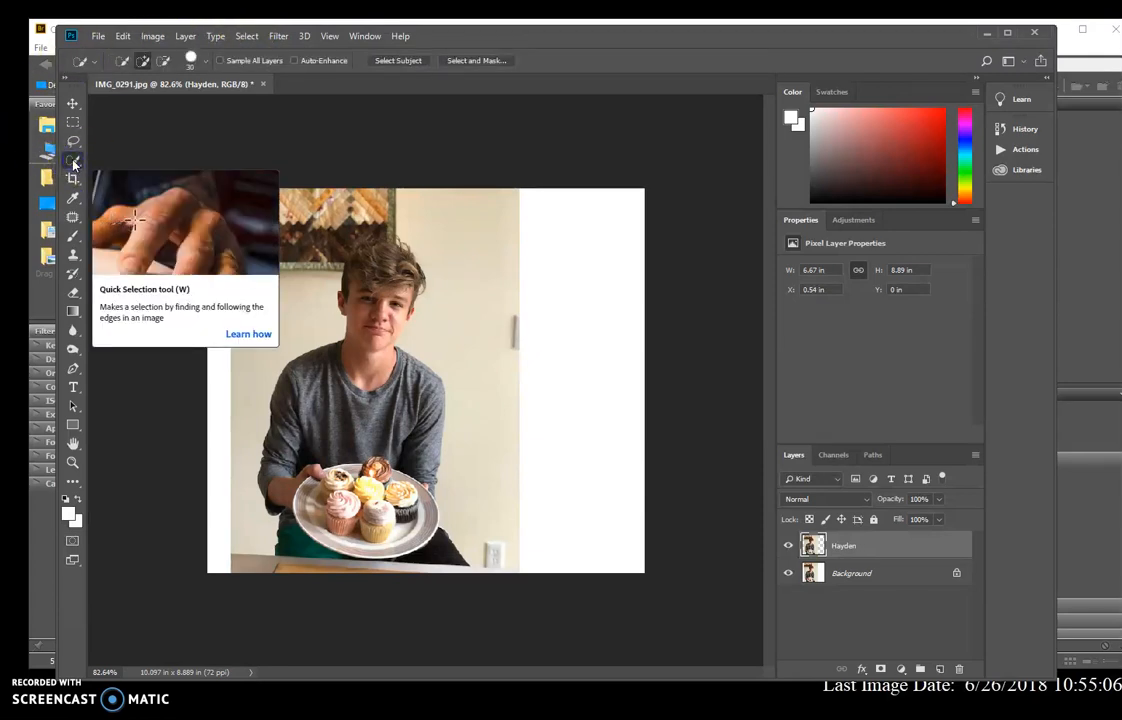
mouse_move(388, 263)
mouse_down()
mouse_move(368, 295)
mouse_move(368, 351)
mouse_move(317, 412)
mouse_up()
mouse_move(302, 461)
mouse_down()
mouse_move(265, 435)
mouse_move(309, 530)
mouse_move(431, 554)
mouse_move(366, 352)
mouse_move(381, 344)
mouse_up()
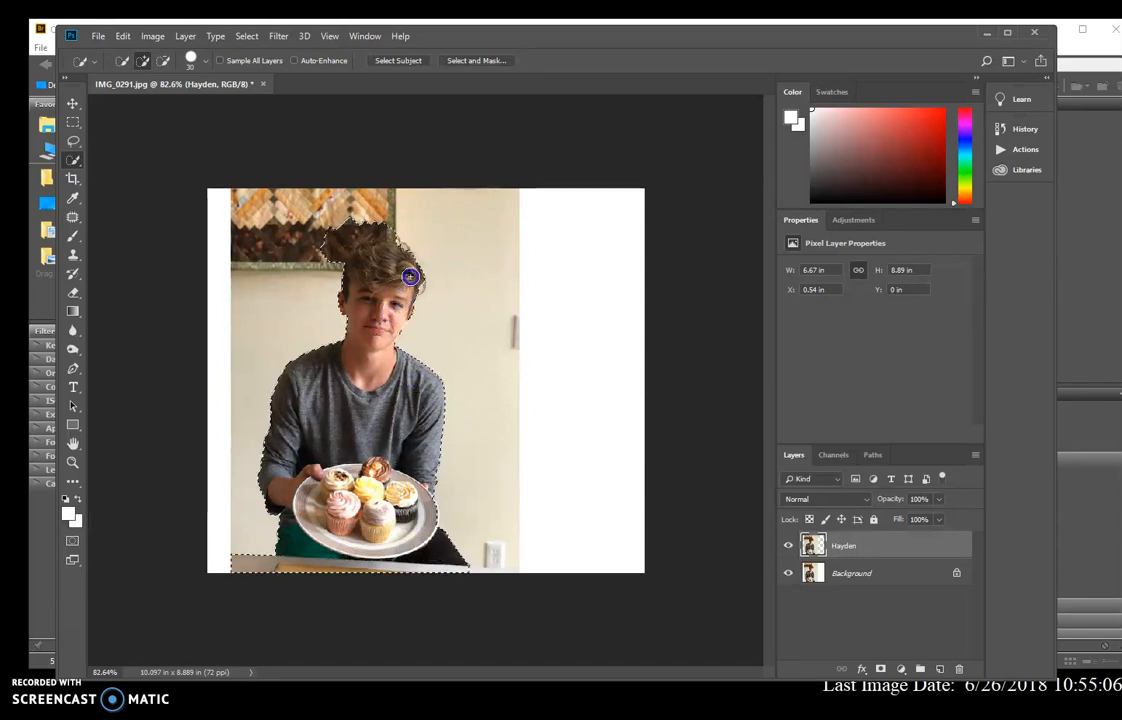
drag(325, 240, 353, 232)
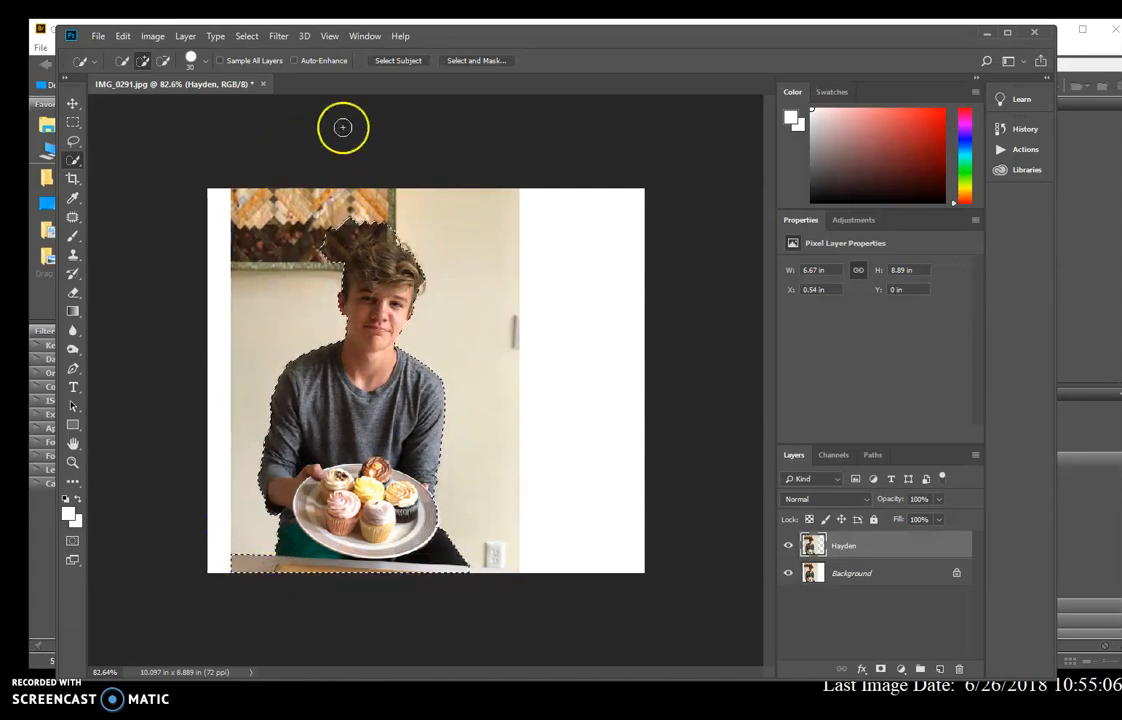
drag(375, 191, 347, 233)
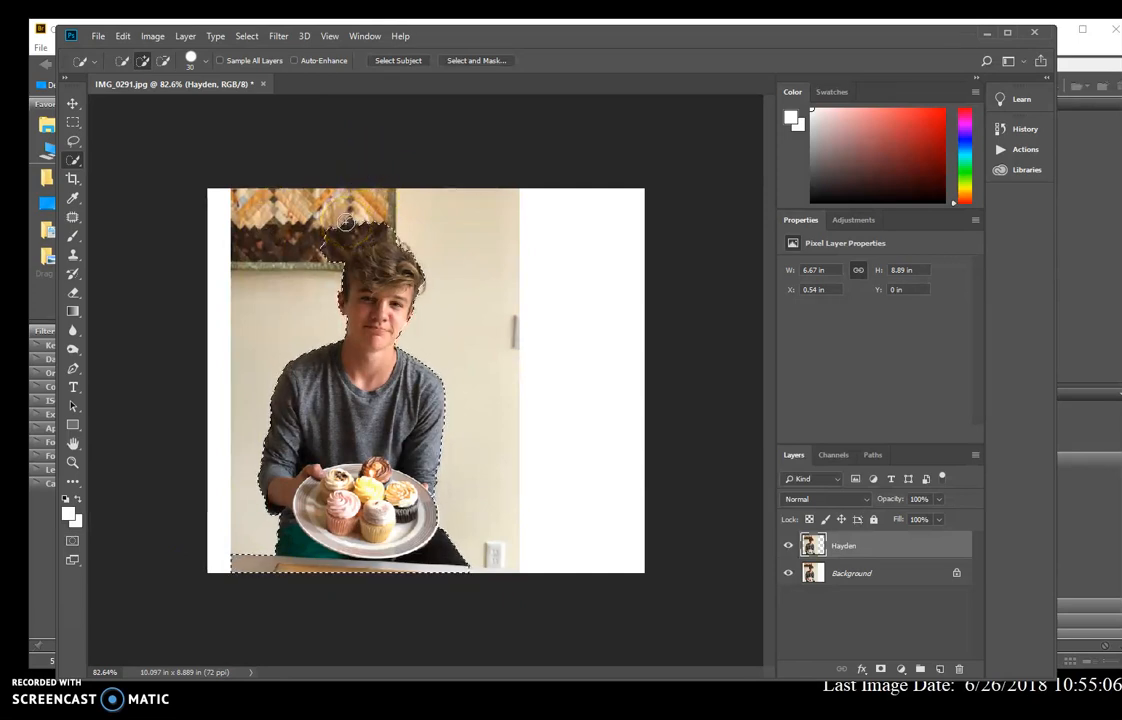
click(341, 219)
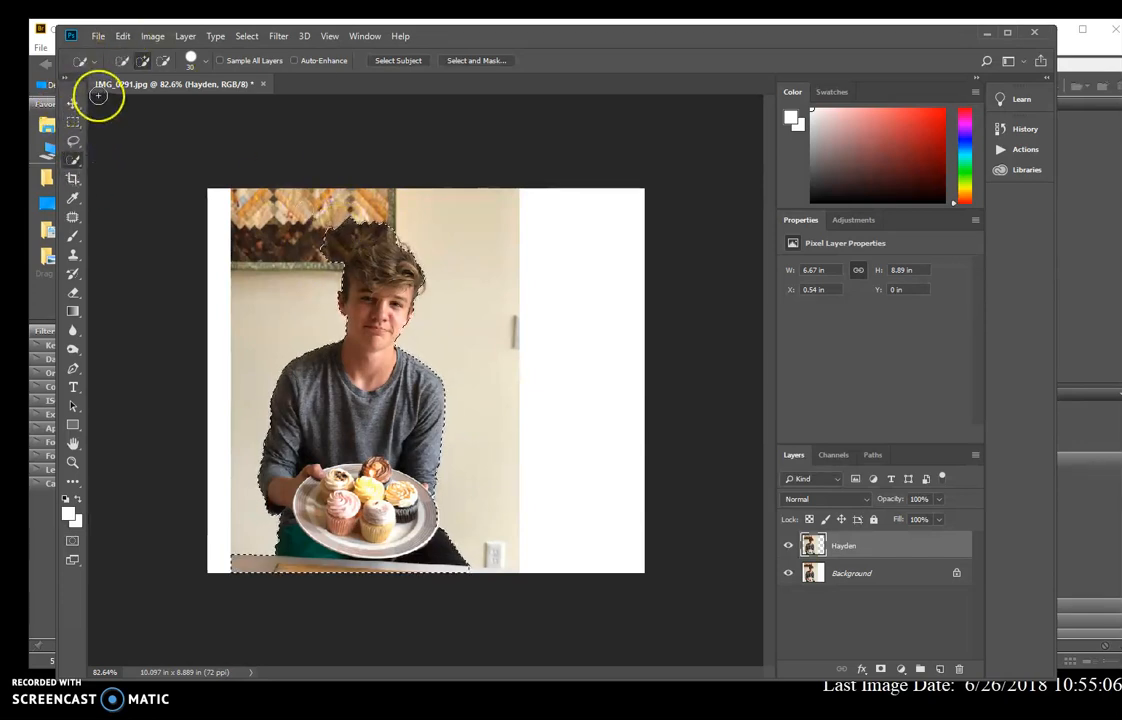
Subtract the quilted wall hanging above the head from the selection and add the missed hair along the right side of the head.
click(72, 462)
click(385, 353)
click(384, 365)
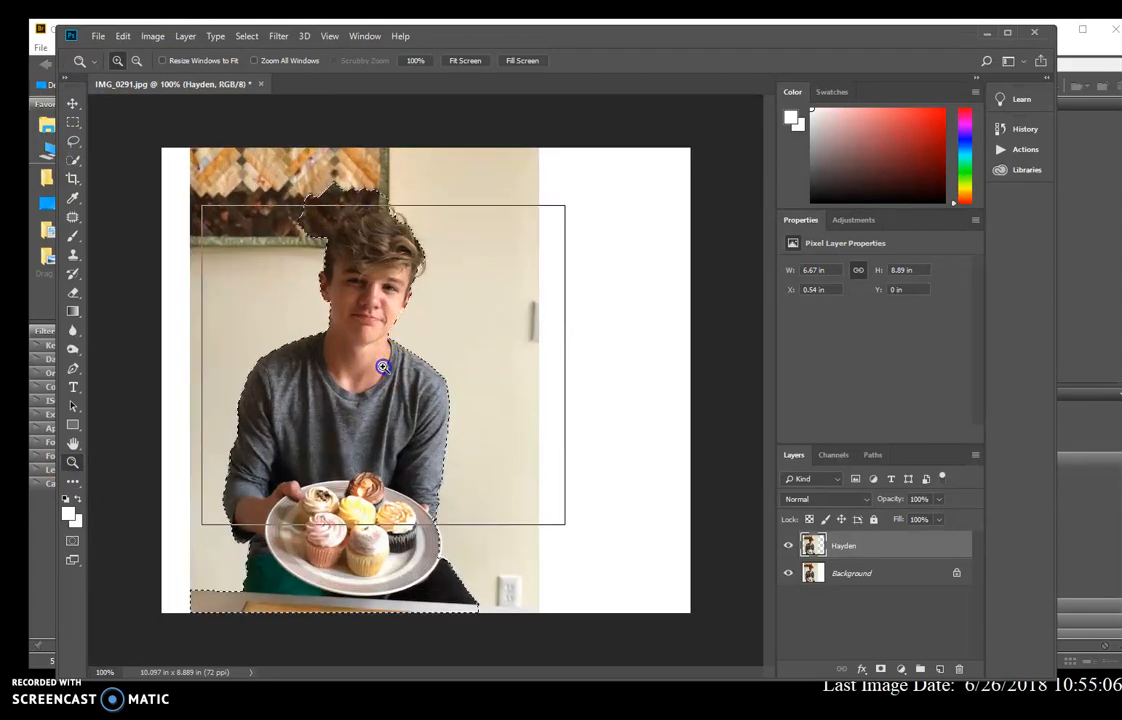
key(space)
drag(305, 180, 381, 391)
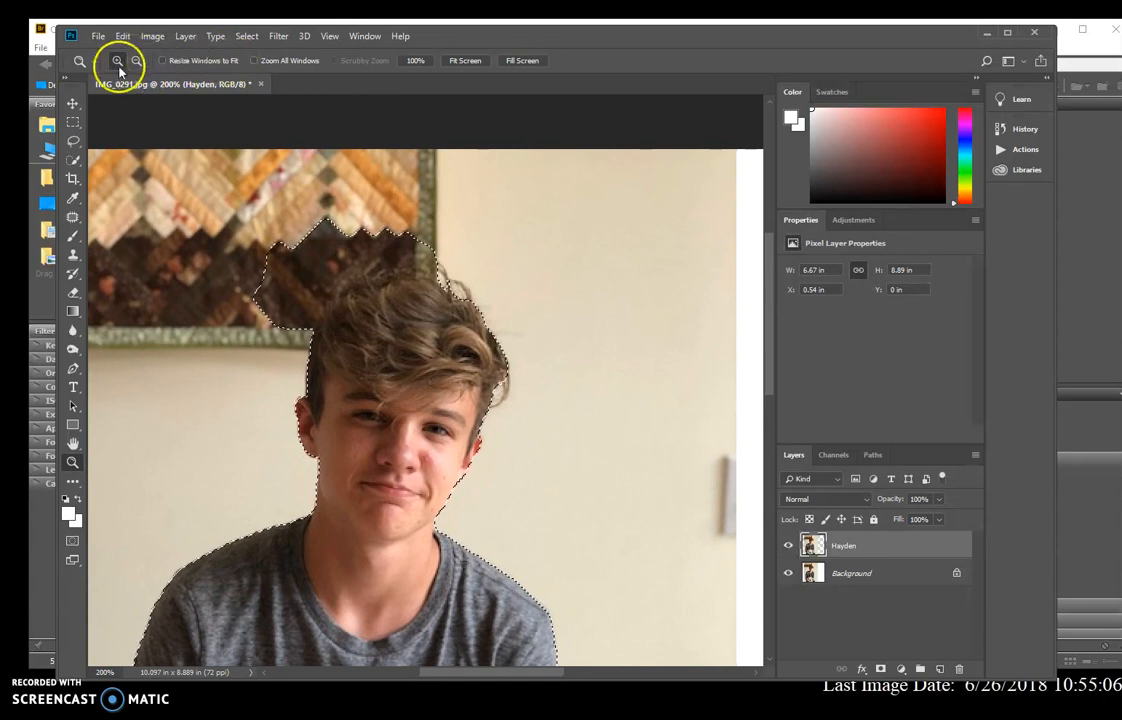
click(72, 161)
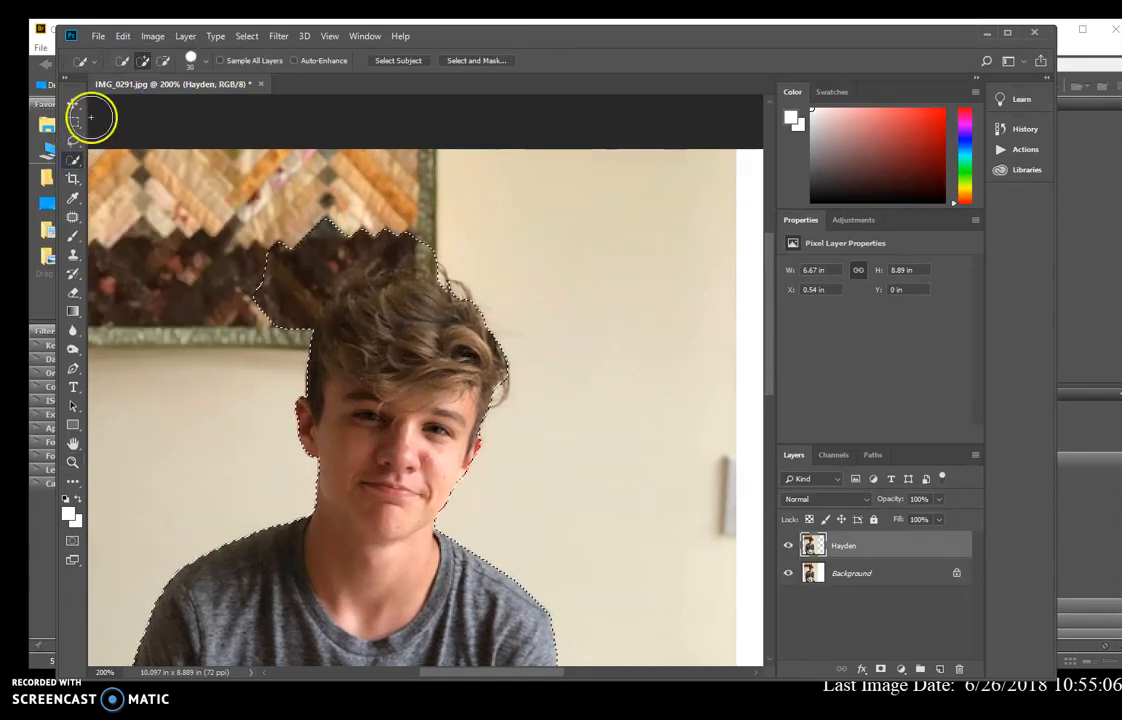
click(164, 61)
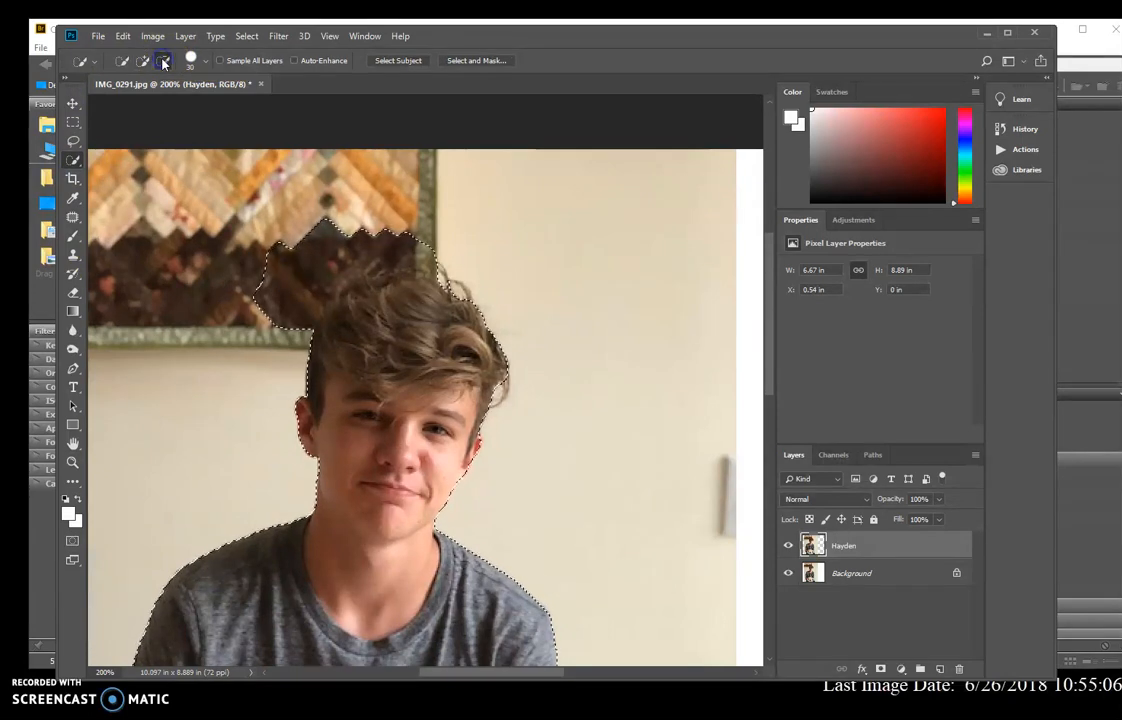
click(163, 61)
mouse_move(320, 218)
mouse_down()
mouse_move(360, 228)
mouse_move(444, 236)
mouse_move(311, 268)
mouse_up()
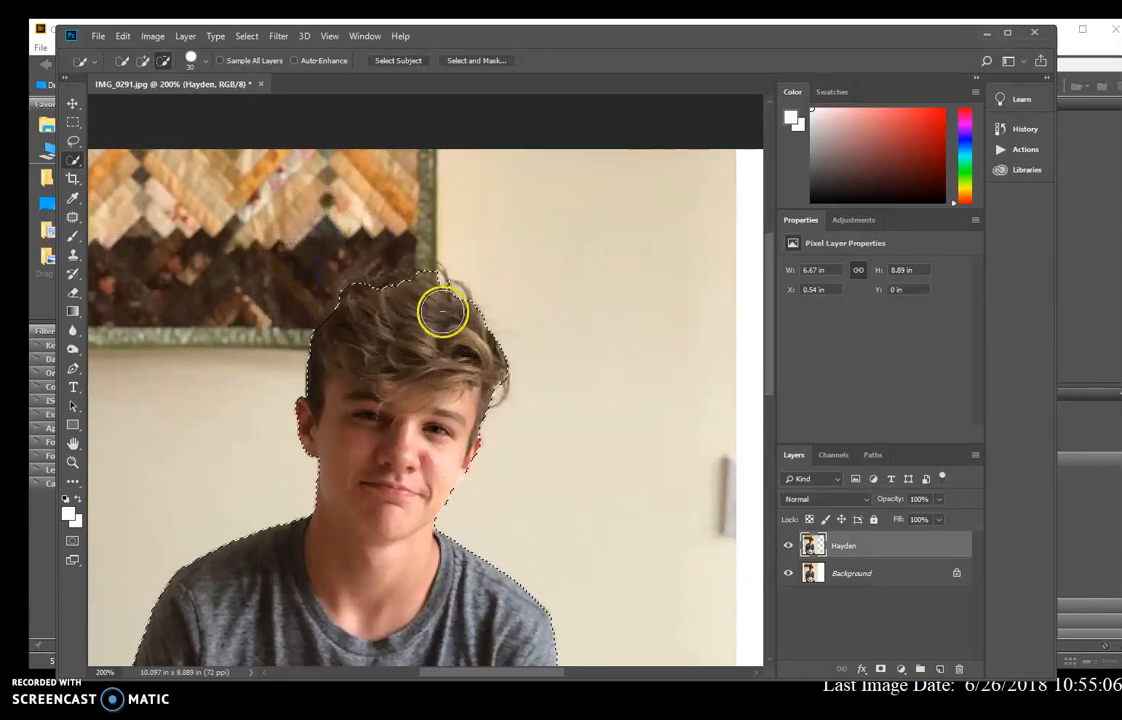
click(143, 60)
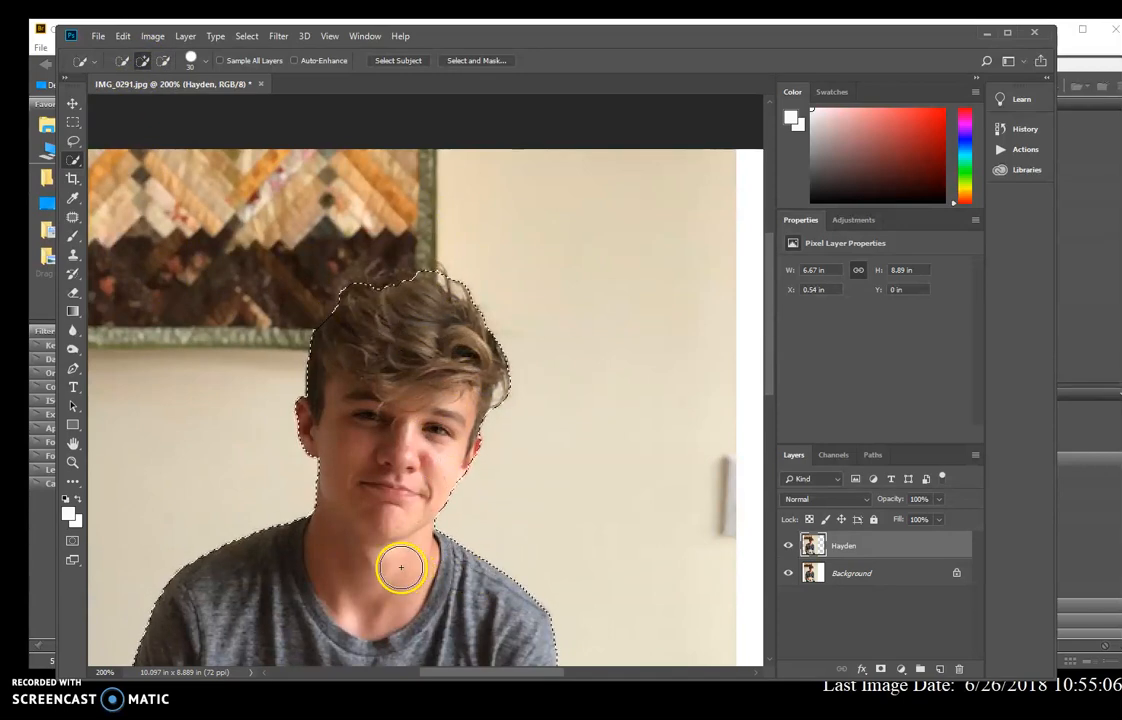
Subtract the tabletop strip along the photo's bottom from the selection and add the missed right rim of the plate.
drag(386, 531, 501, 115)
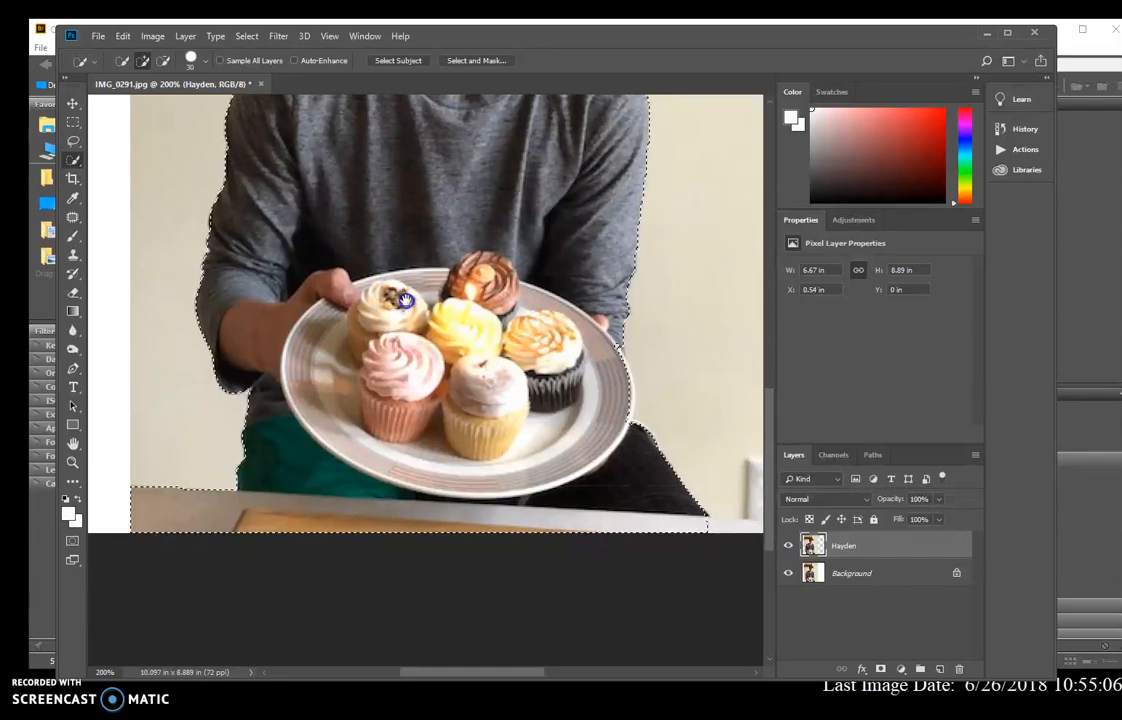
click(162, 60)
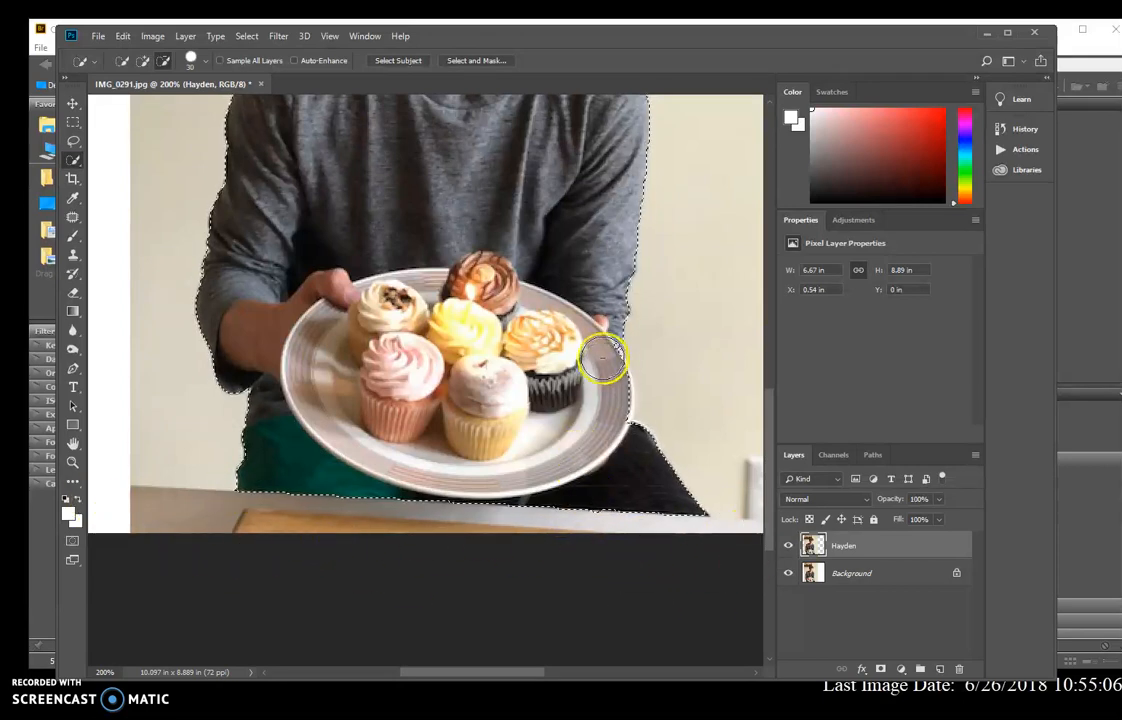
click(143, 61)
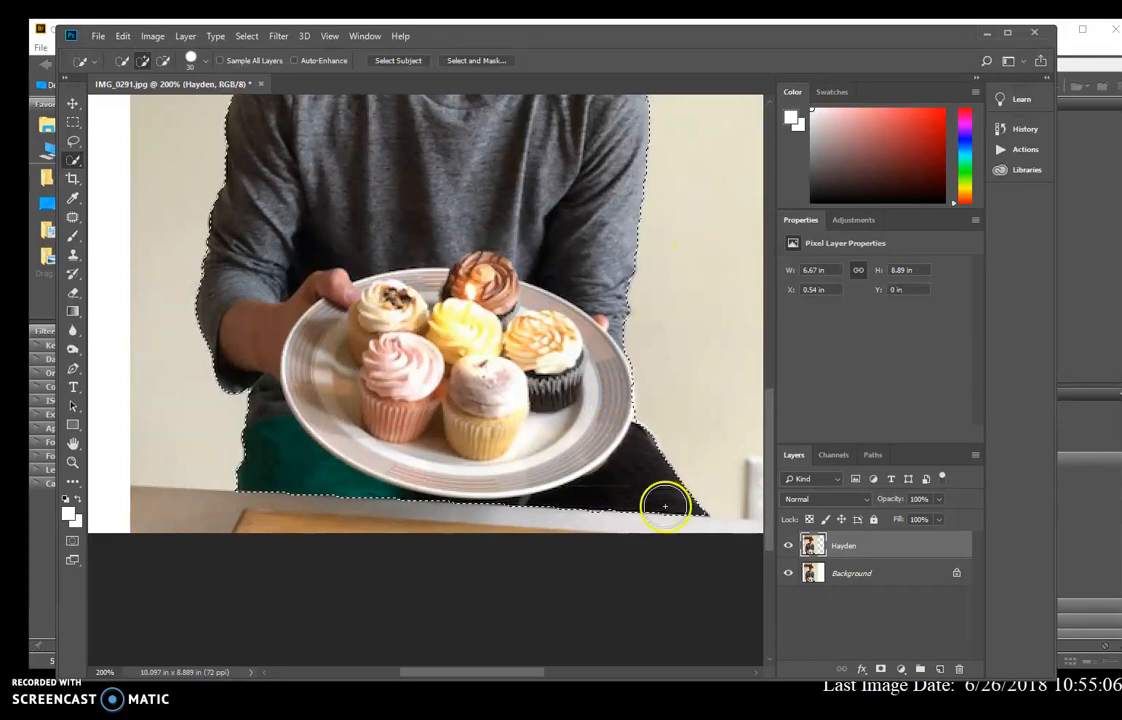
Save the selection as a new channel in IMG_0291.jpg, named with the photographed person's first name.
double_click(73, 443)
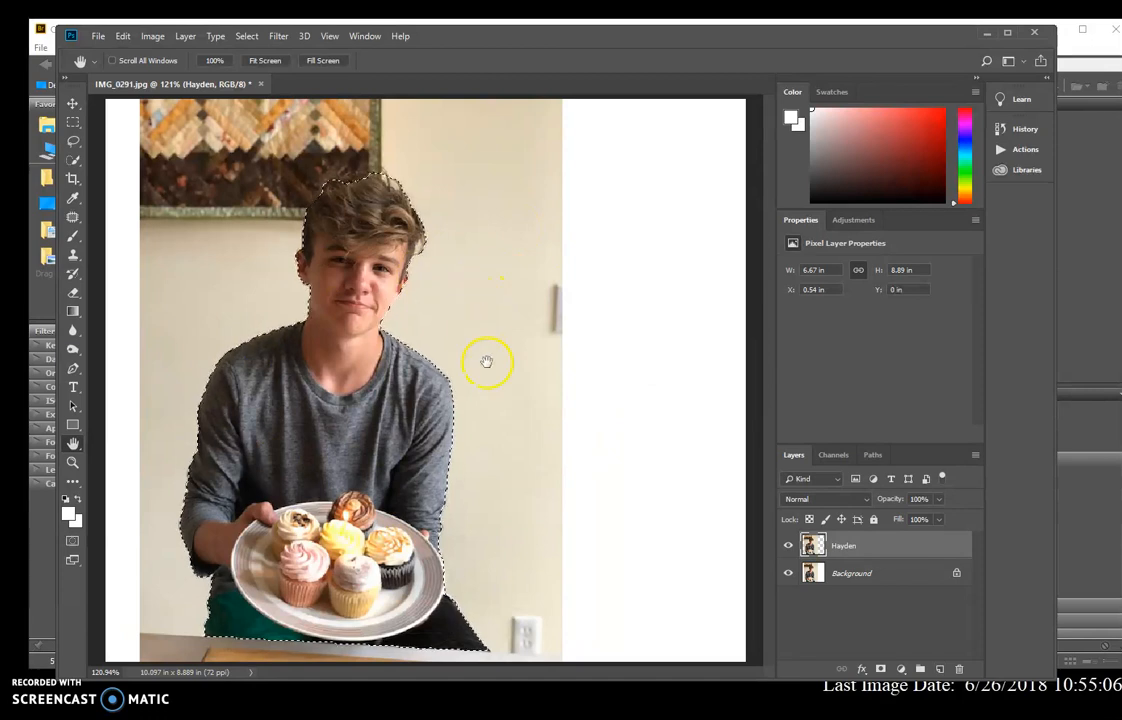
click(73, 460)
alt+click(430, 388)
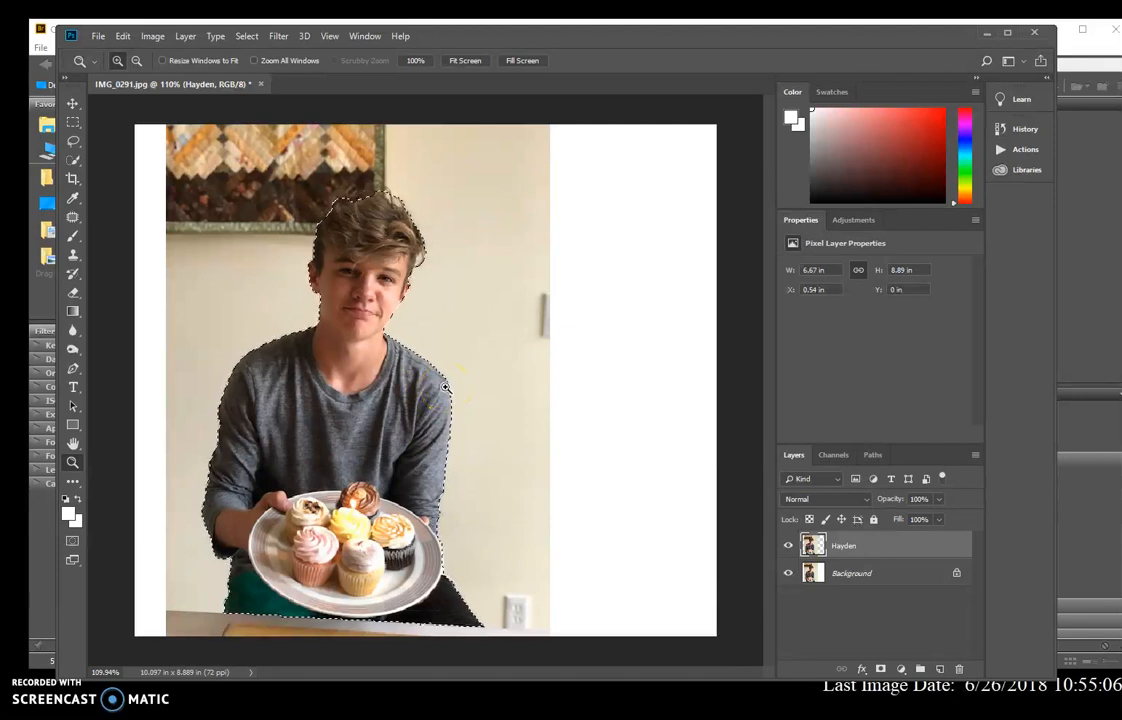
click(245, 36)
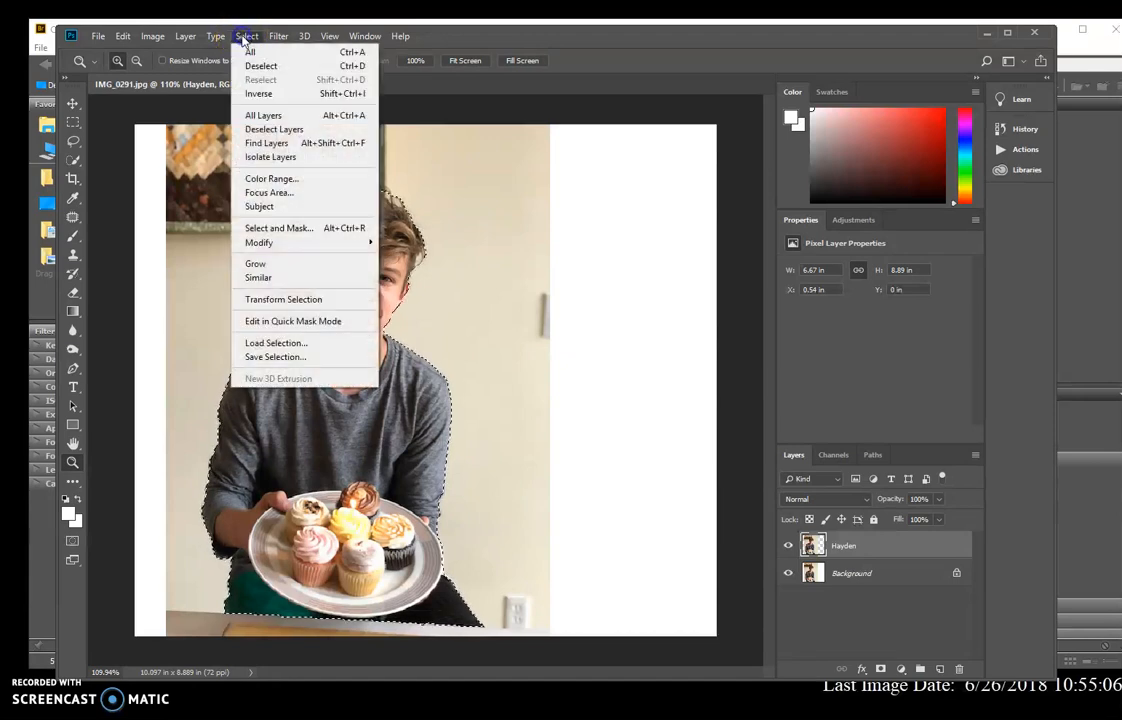
click(311, 358)
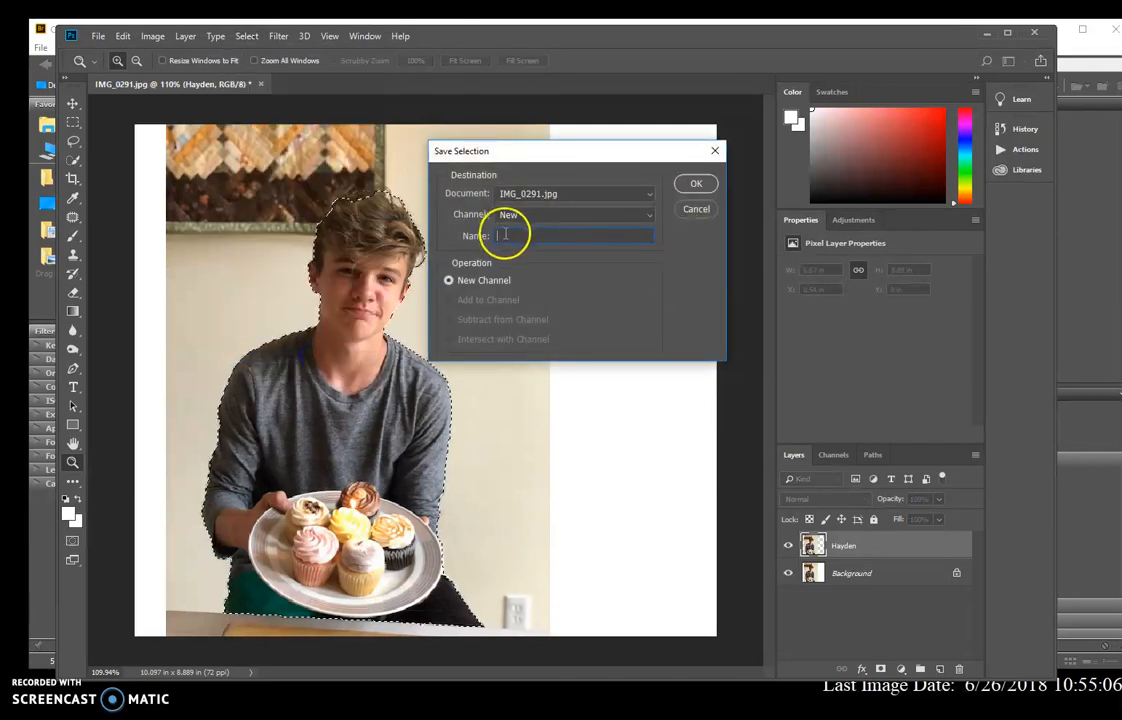
text(Hayden)
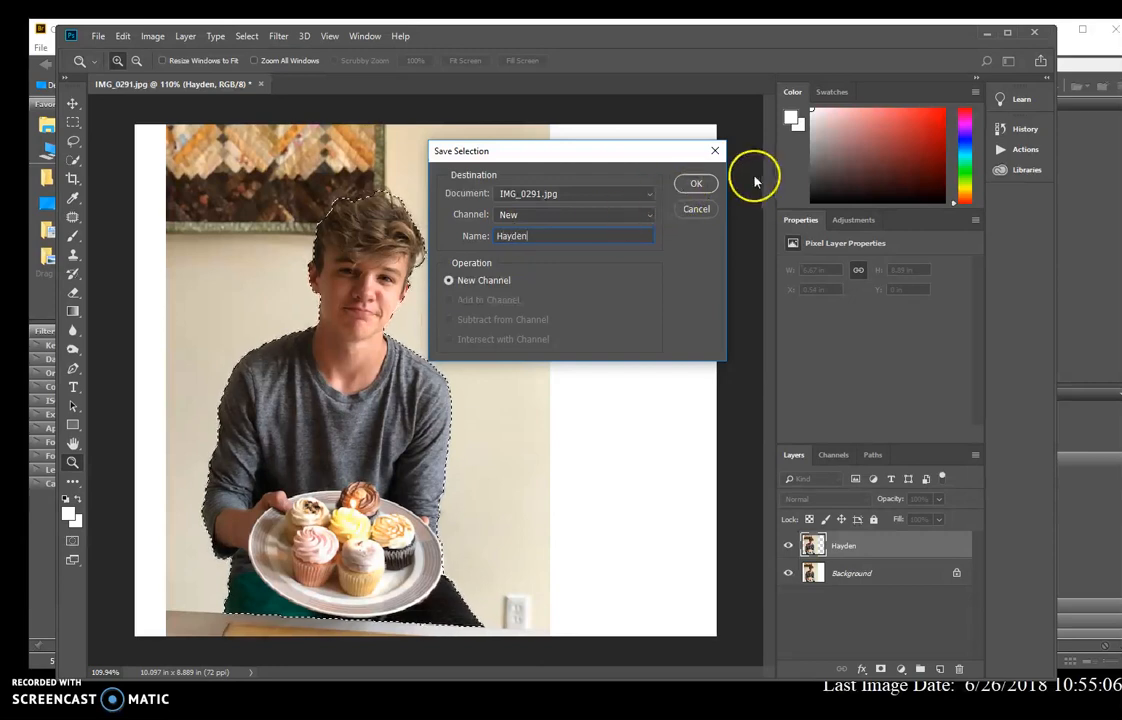
click(696, 184)
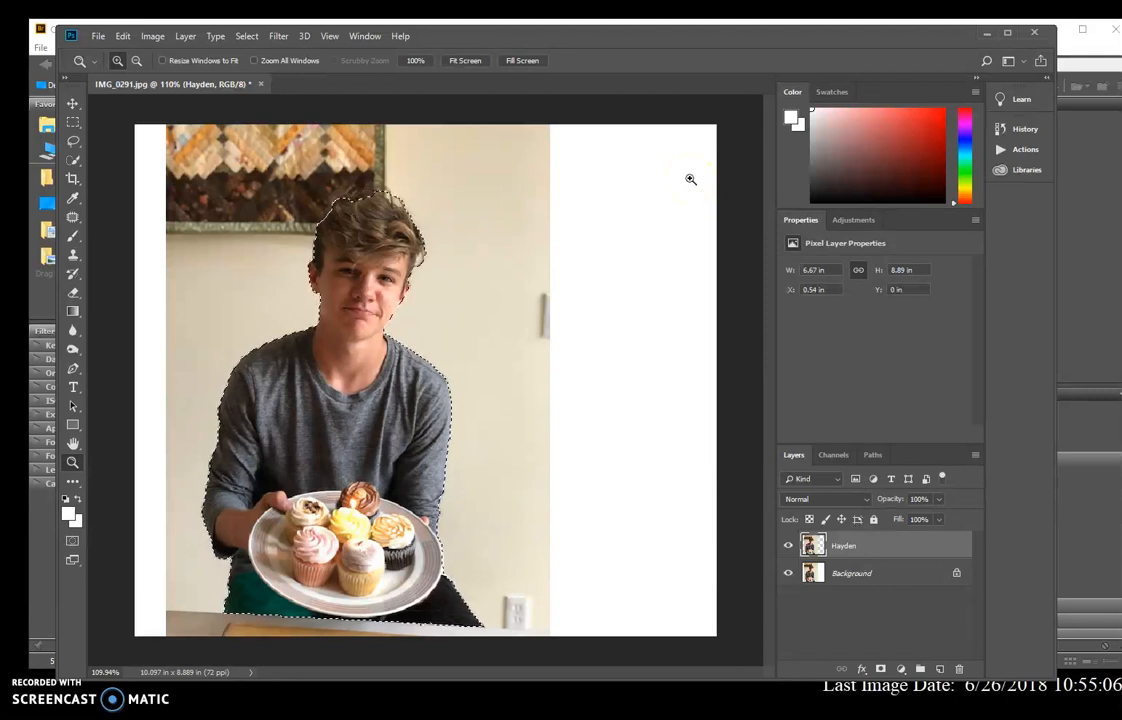
Clear the selection and start Content-Aware Scale on the portrait layer, protecting the saved channel named after the photographed person.
click(250, 37)
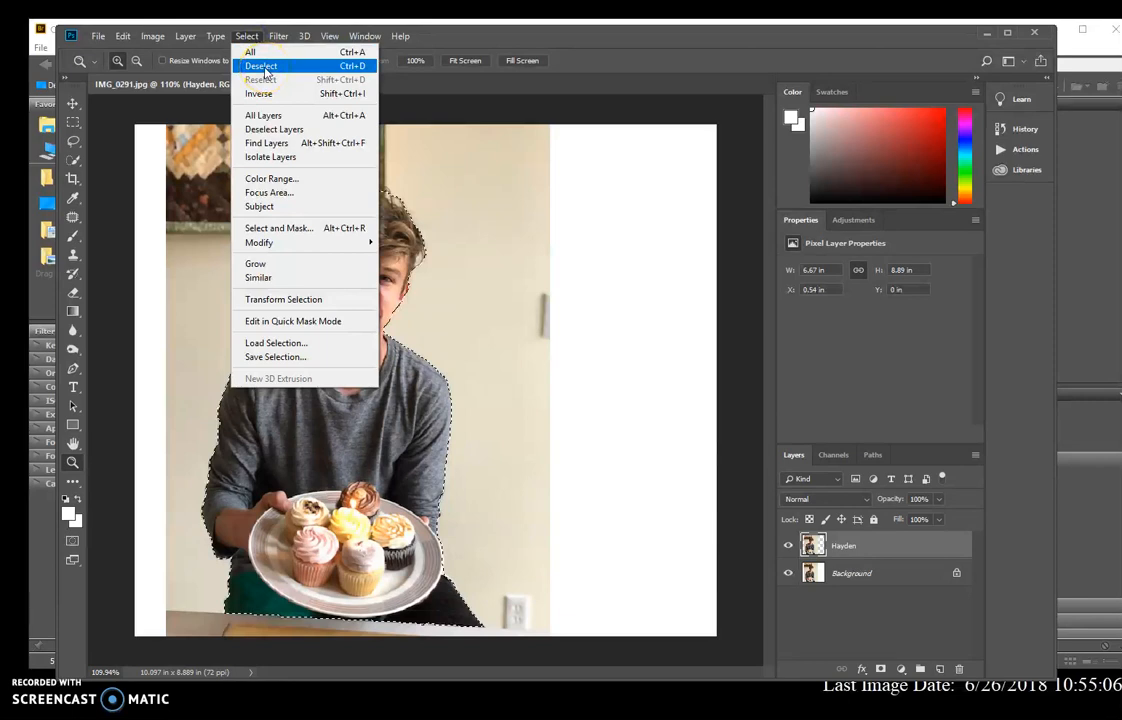
click(362, 66)
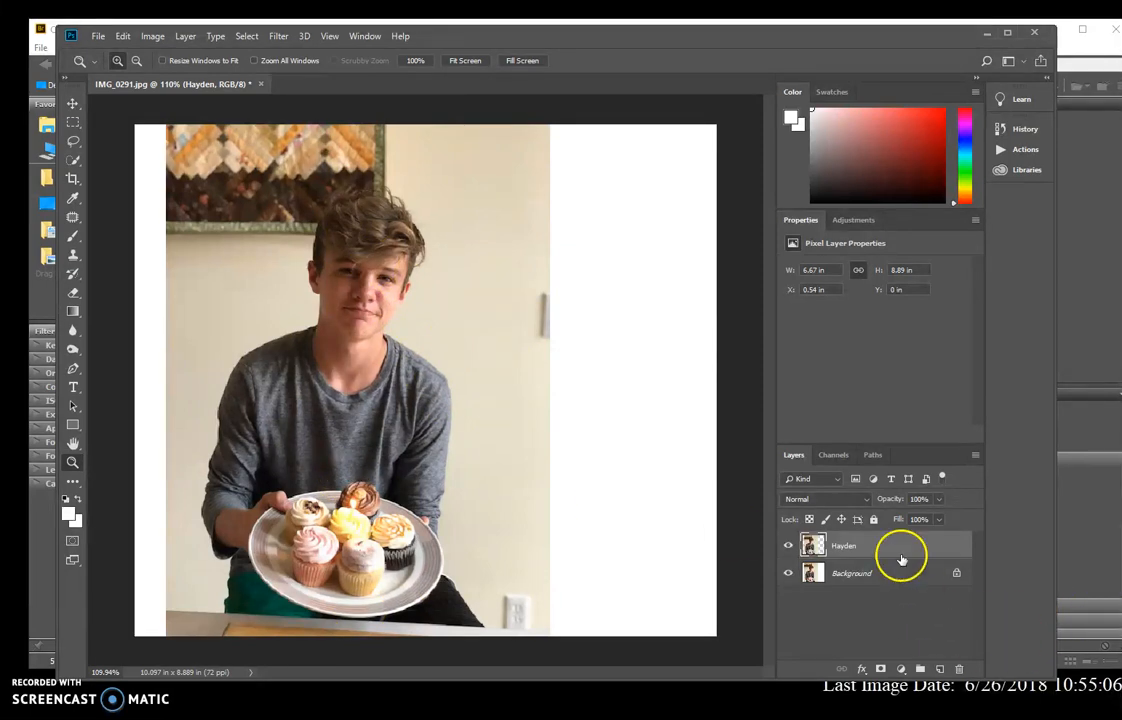
click(121, 36)
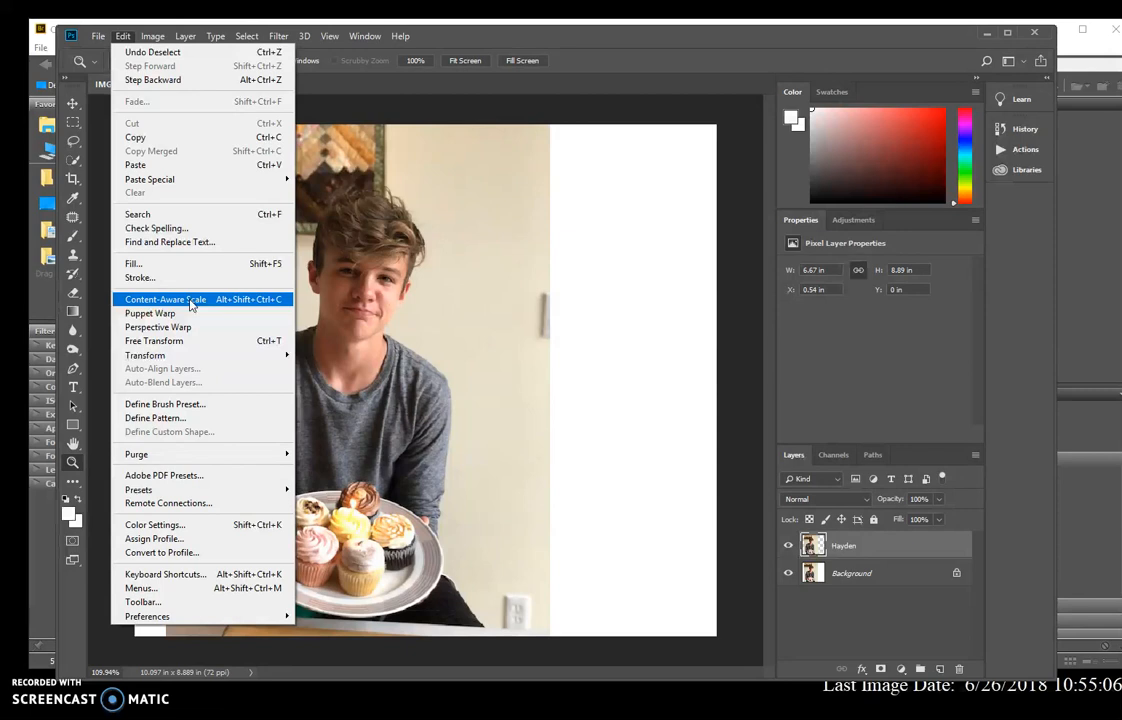
click(190, 300)
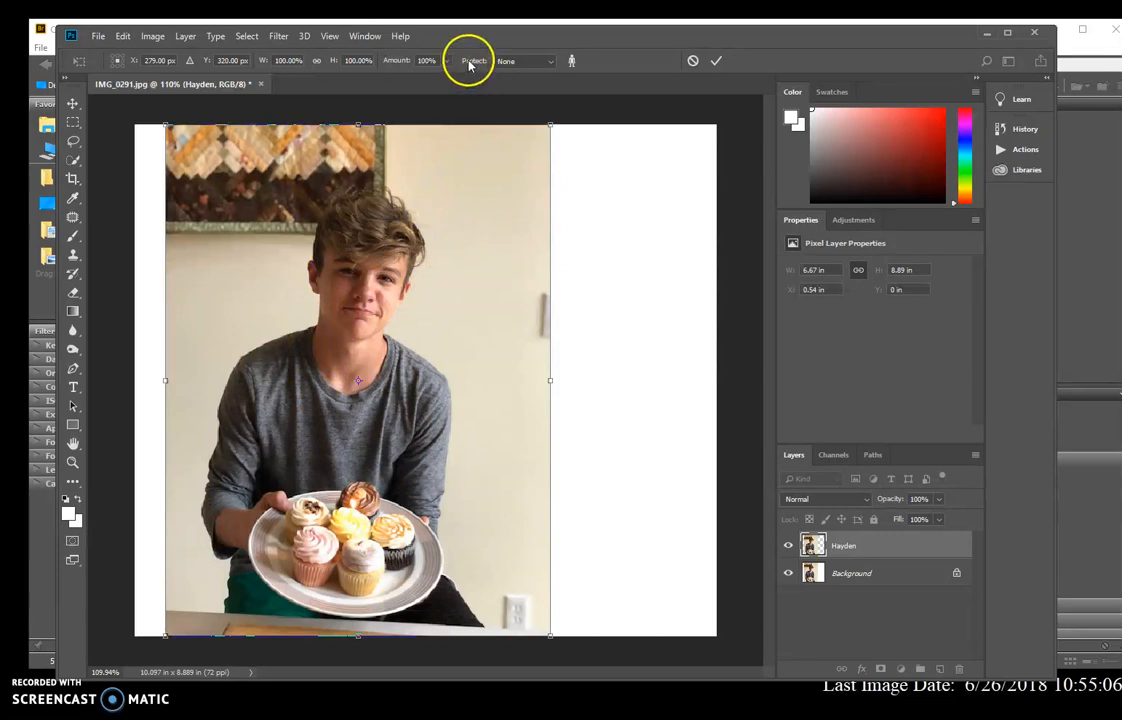
click(549, 62)
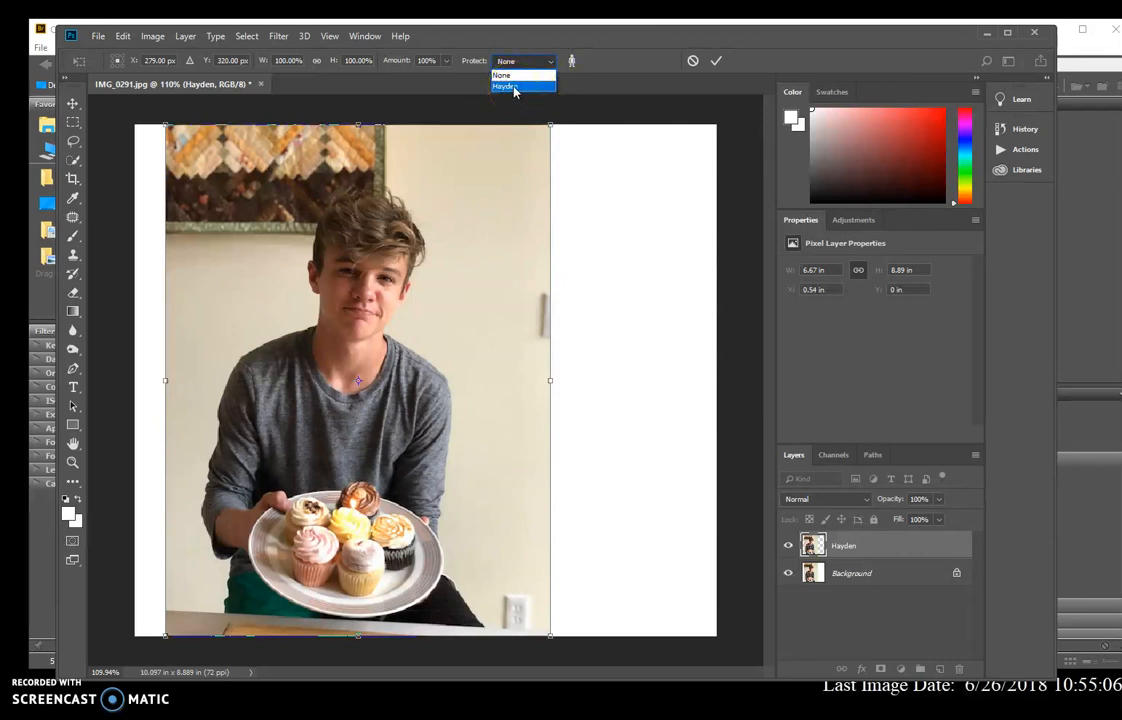
click(514, 88)
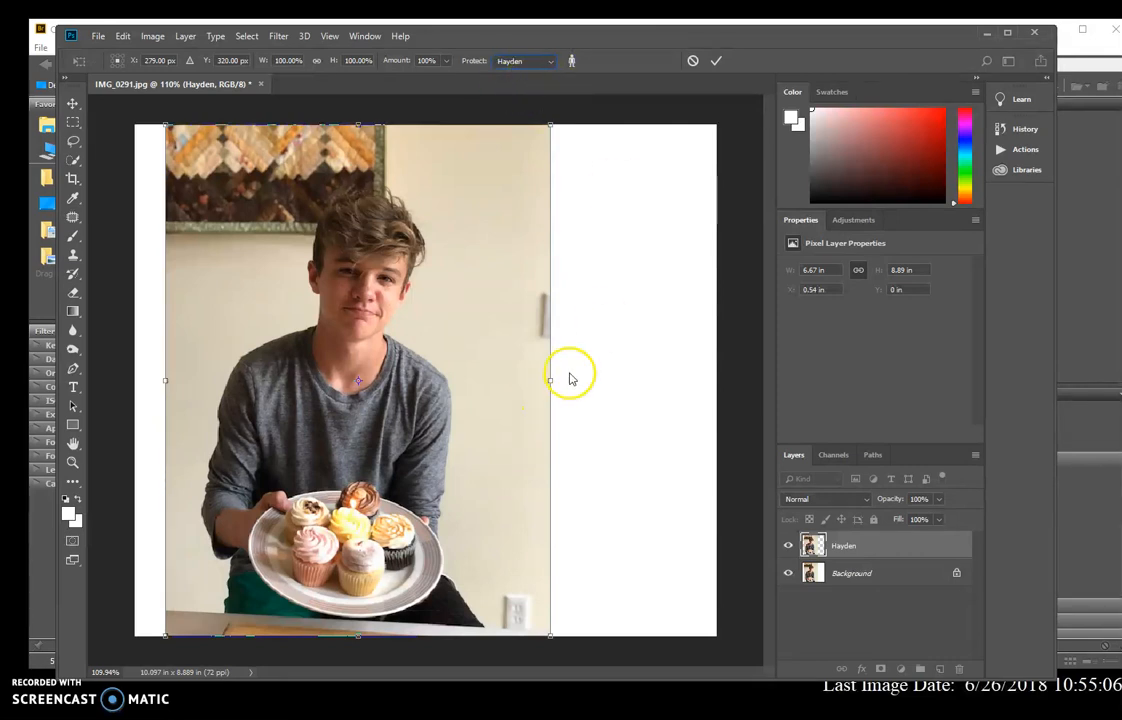
Stretch the photo to the canvas's right and left edges, giving a width of about 151%, and apply the scale.
drag(551, 380, 719, 384)
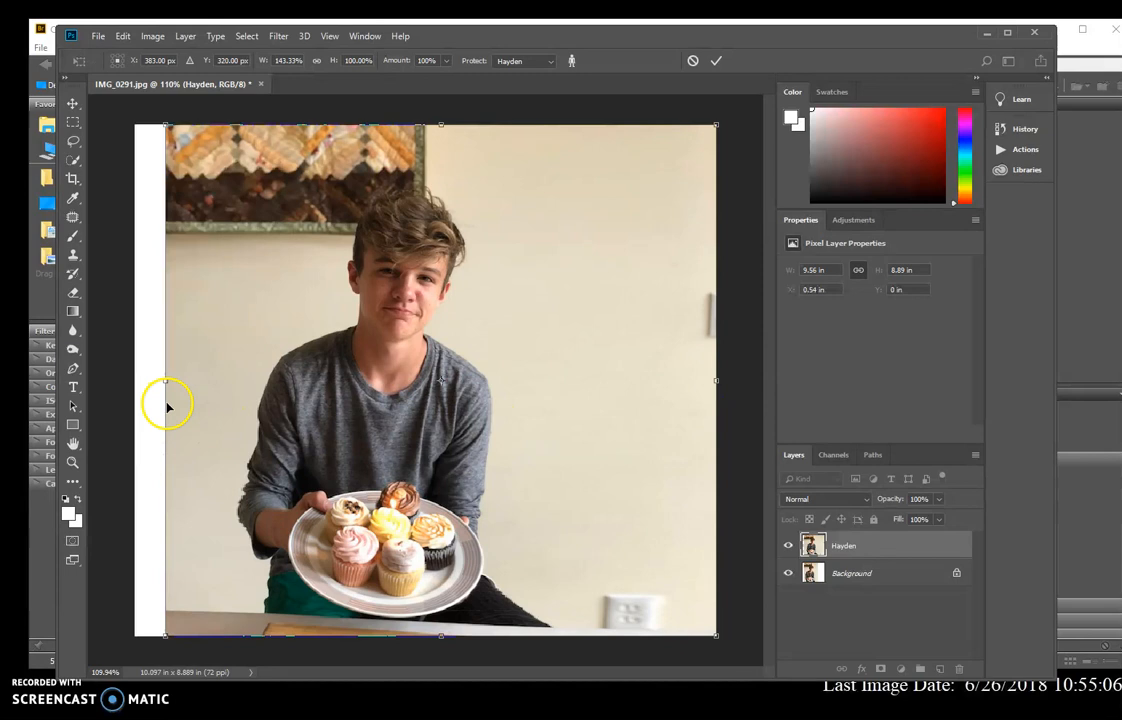
drag(165, 380, 138, 383)
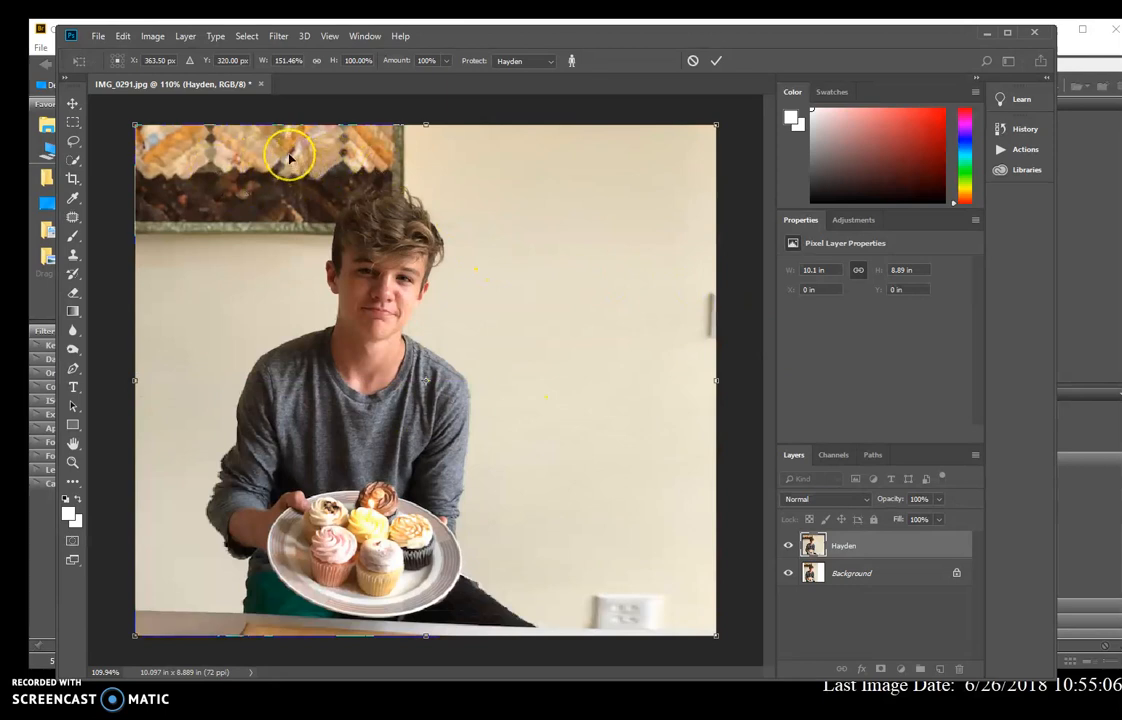
key(Return)
key(z)
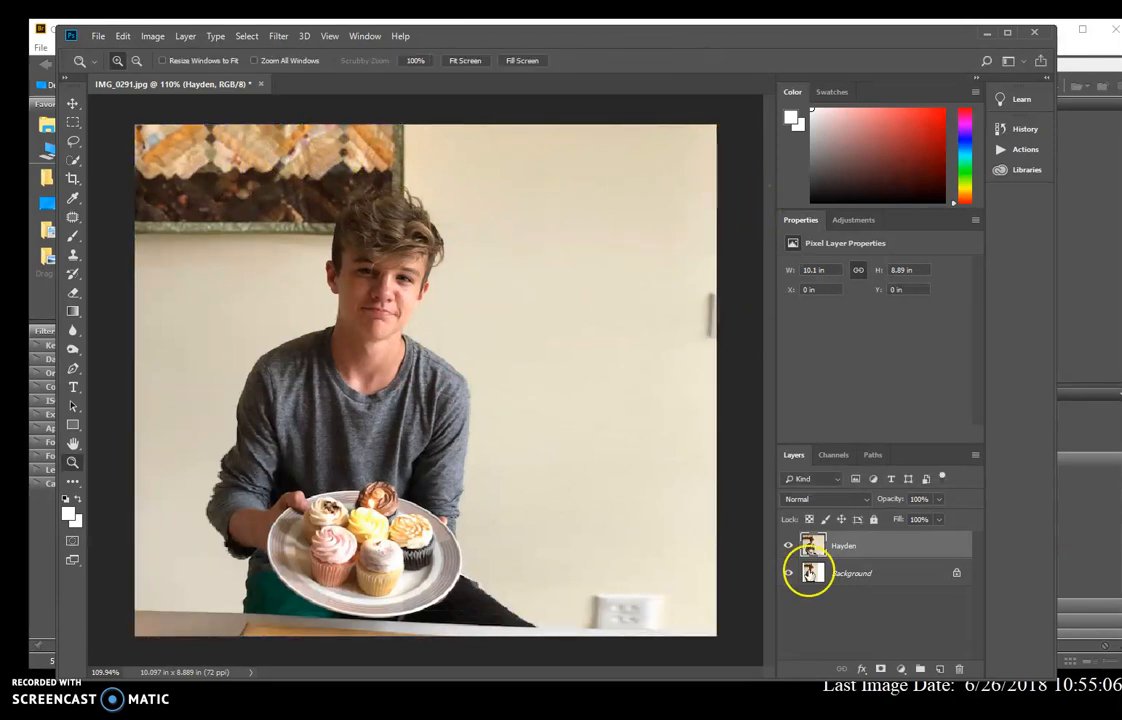
Hide and reshow the scaled portrait layer to compare it with the original background layer.
click(788, 546)
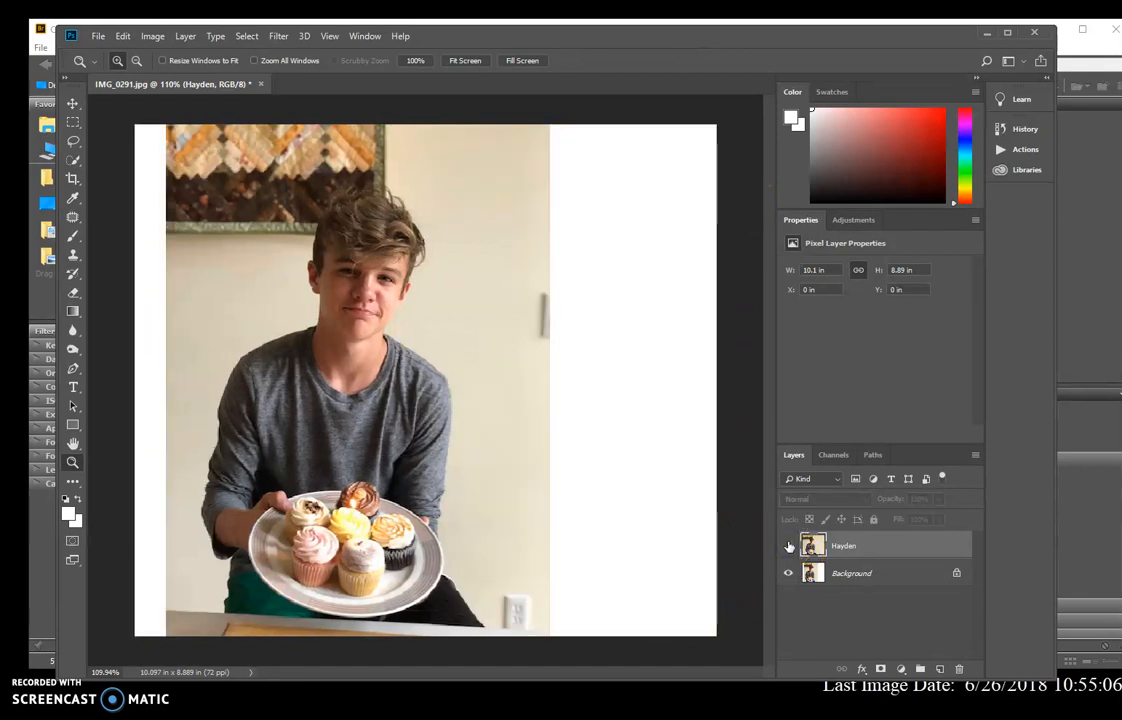
click(788, 546)
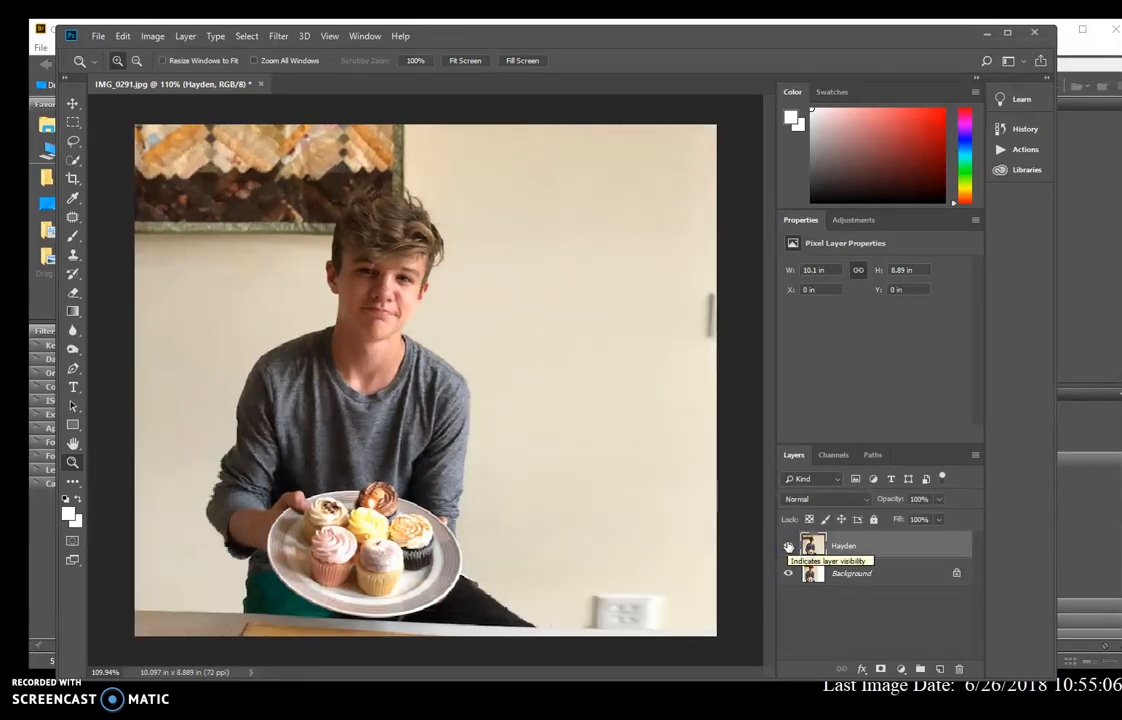
click(957, 547)
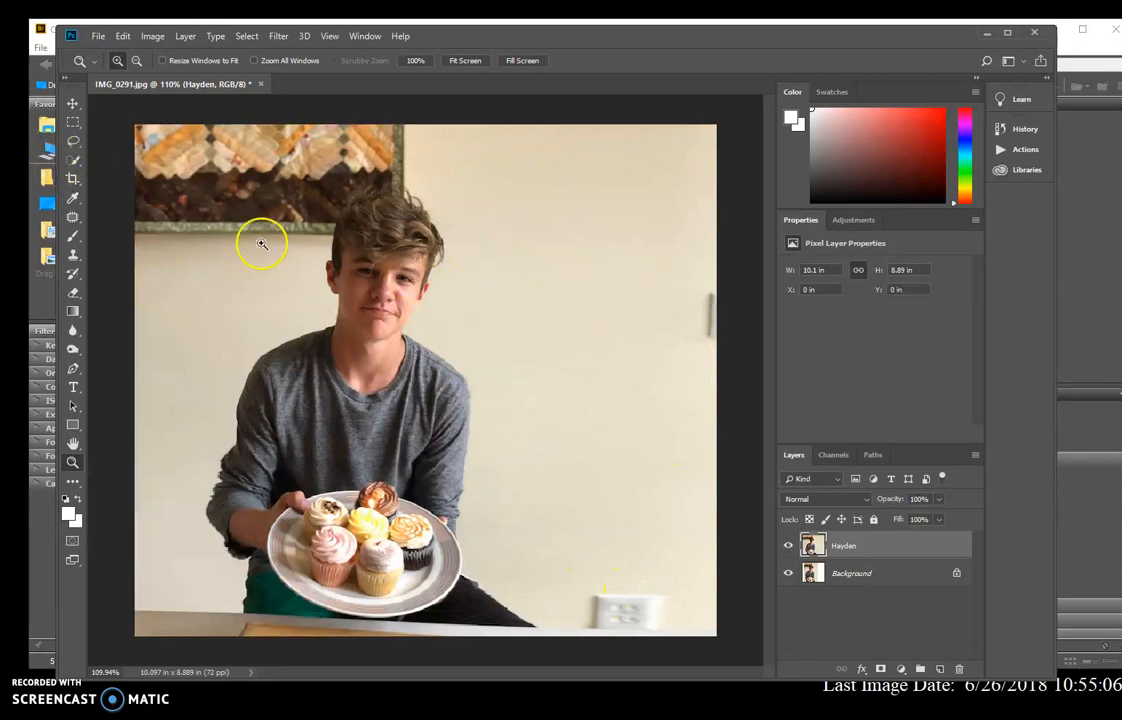
Patch out the switch at the photo's right edge and the wall outlet using clean wall areas, and clear the selection.
click(72, 216)
mouse_move(690, 283)
mouse_down()
mouse_move(779, 368)
mouse_move(694, 270)
mouse_move(709, 326)
mouse_move(630, 321)
mouse_up()
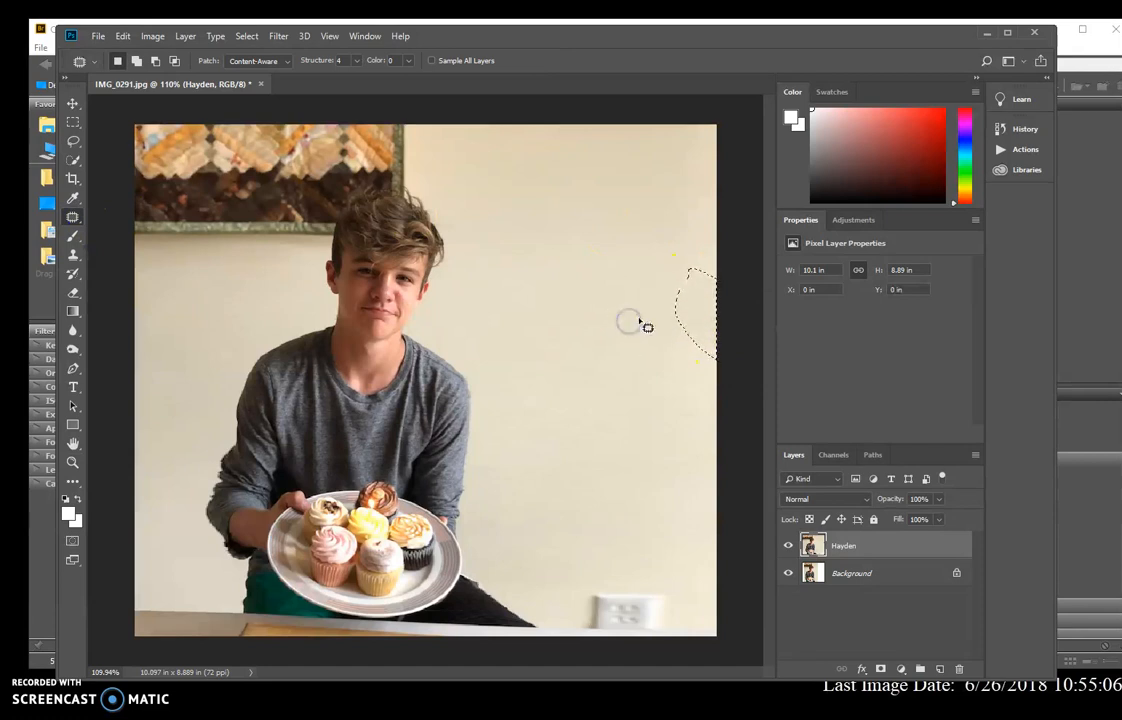
mouse_move(580, 595)
mouse_down()
mouse_move(581, 621)
mouse_move(623, 632)
mouse_move(671, 615)
mouse_move(641, 592)
mouse_move(582, 597)
mouse_up()
drag(645, 617, 622, 528)
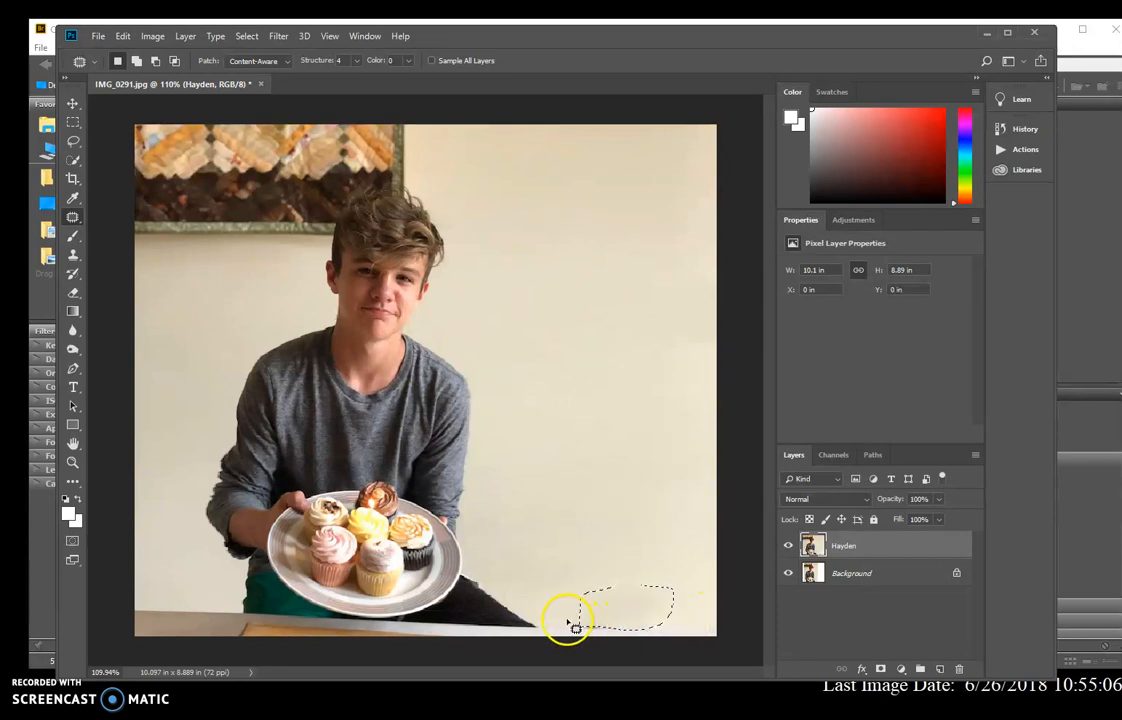
key(ctrl+d)
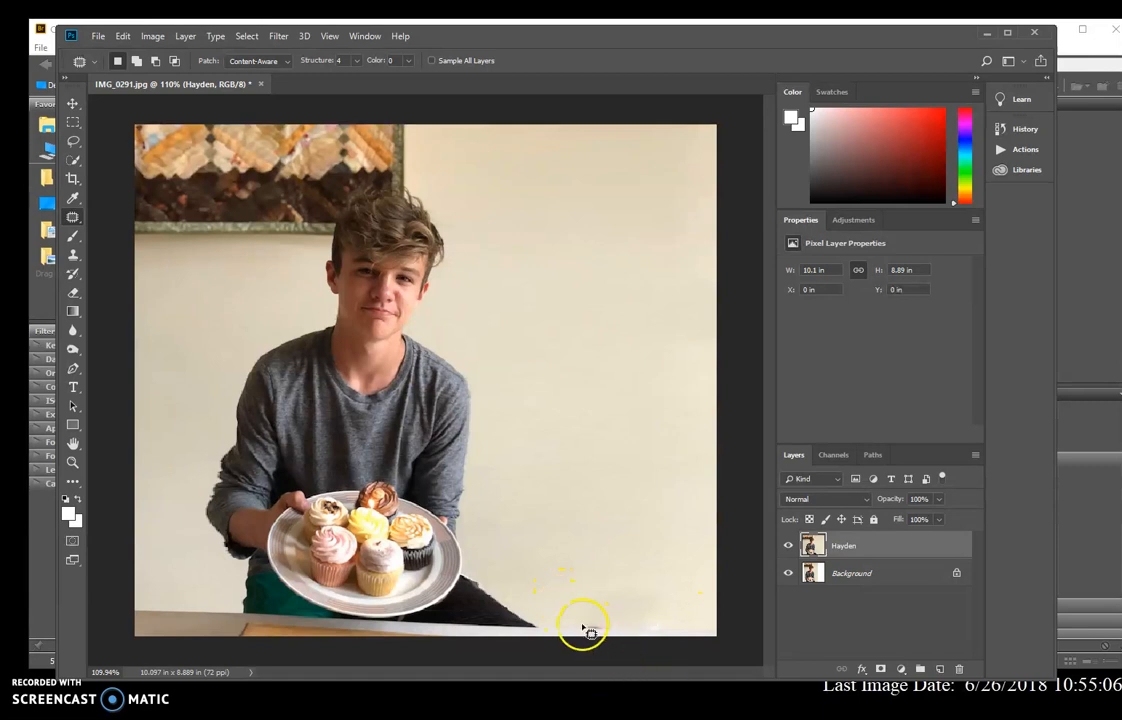
Zoom to 200% on the photo's lower-right corner to examine the tabletop edge around the patched outlet.
click(72, 462)
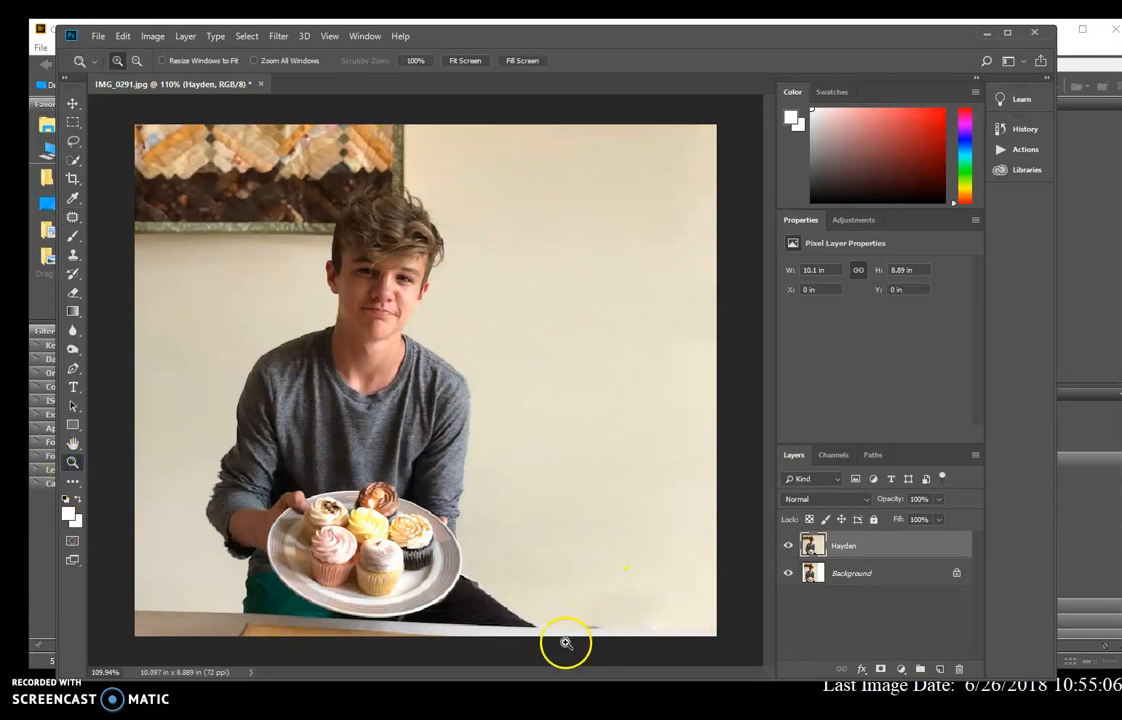
click(608, 634)
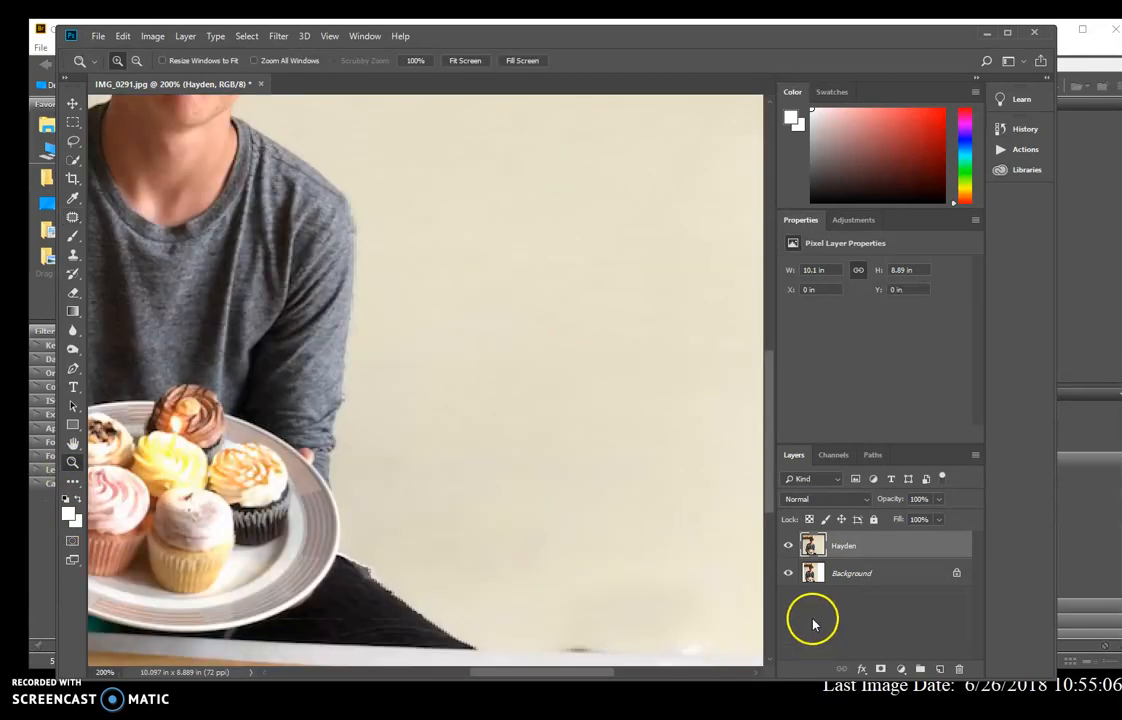
drag(546, 563, 468, 441)
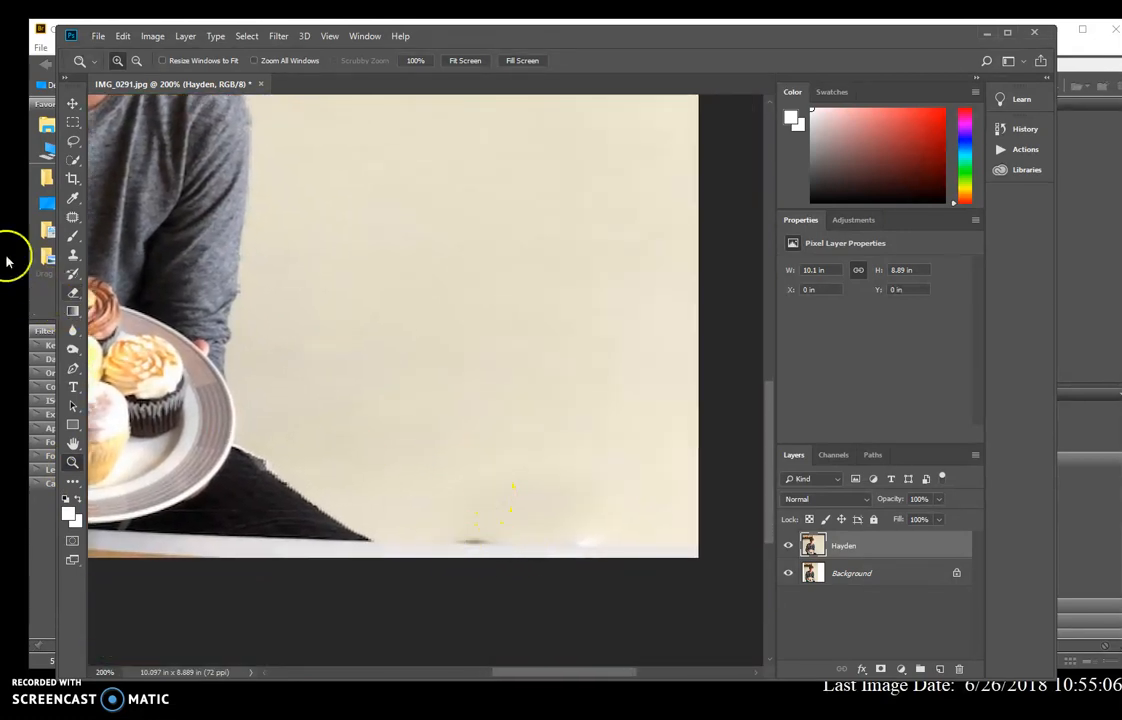
click(74, 144)
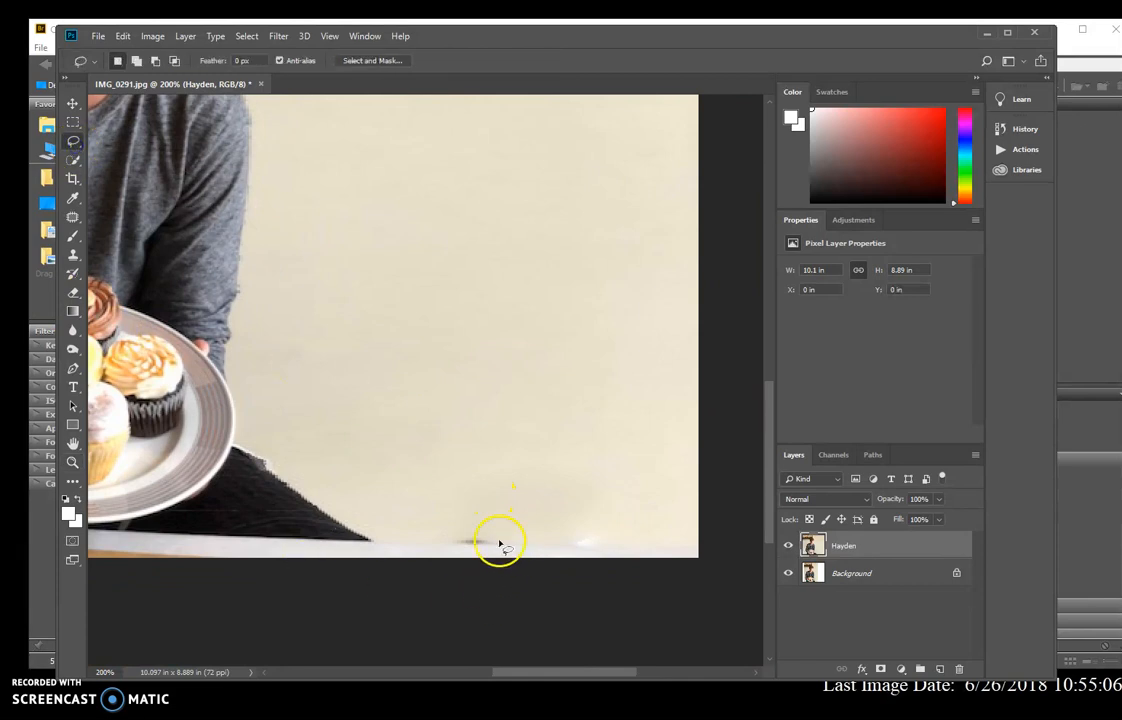
click(462, 545)
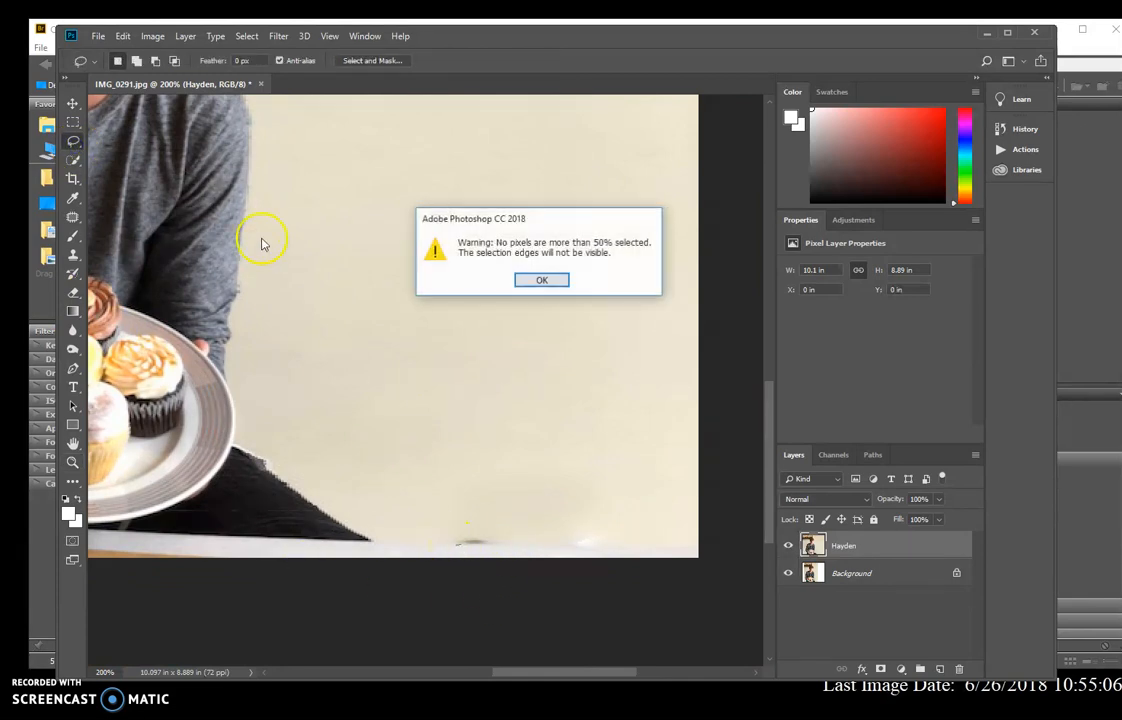
click(542, 281)
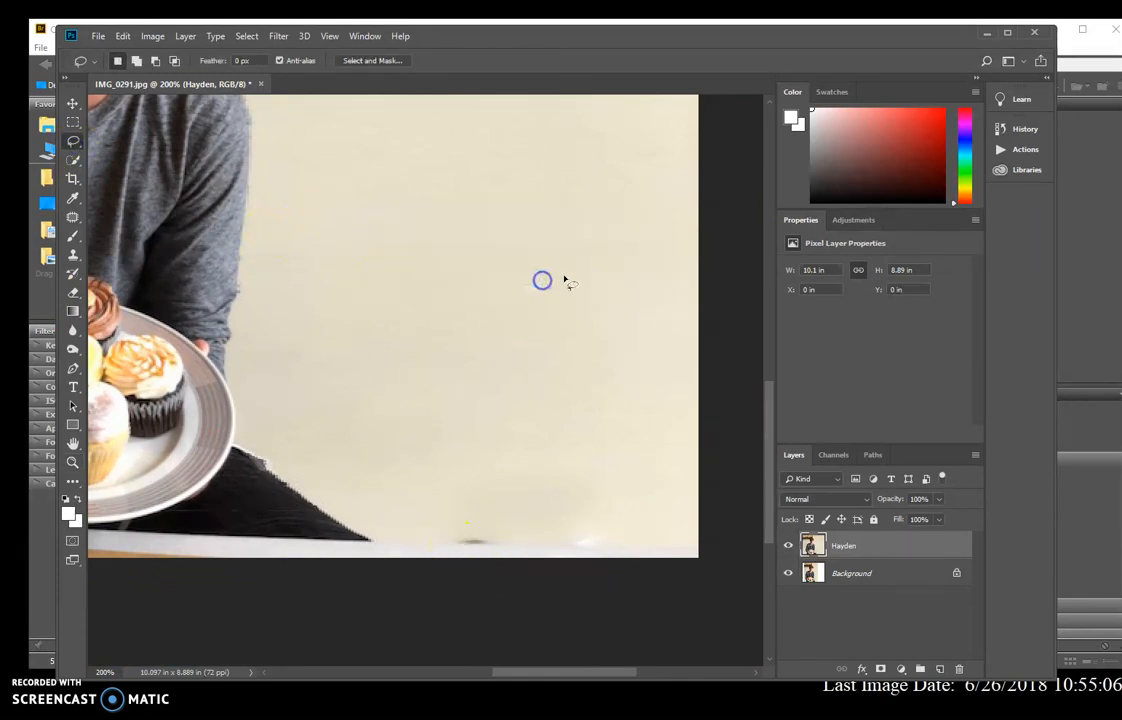
Patch the dark and light smudges along the tabletop edge with neighbouring clean areas, clear the selection and fit the photo on screen.
click(73, 219)
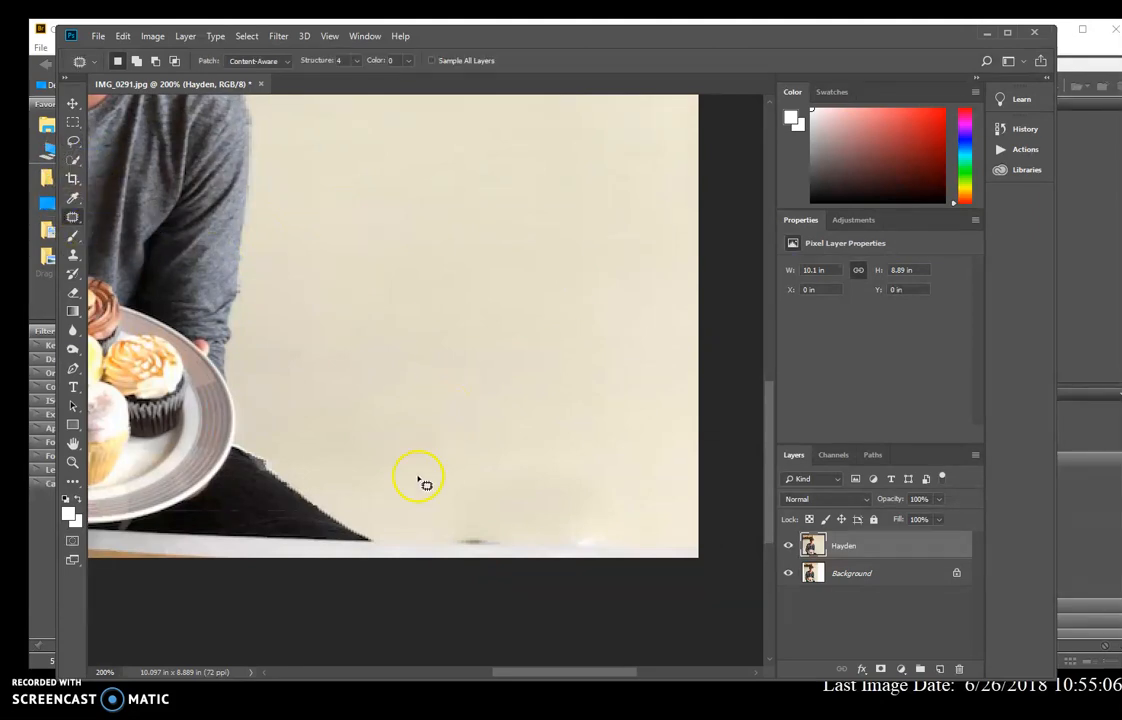
mouse_move(457, 545)
mouse_down()
mouse_move(518, 545)
mouse_move(417, 539)
mouse_up()
mouse_move(562, 537)
mouse_down()
mouse_move(594, 549)
mouse_move(618, 539)
mouse_move(533, 533)
mouse_up()
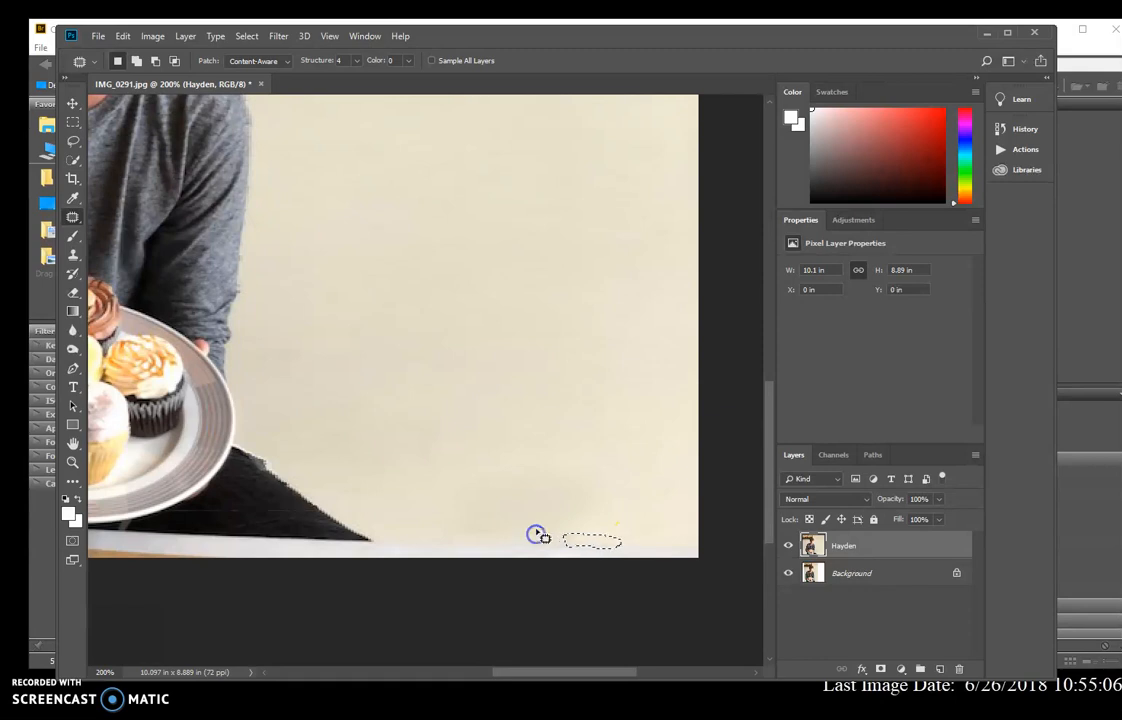
key(ctrl+d)
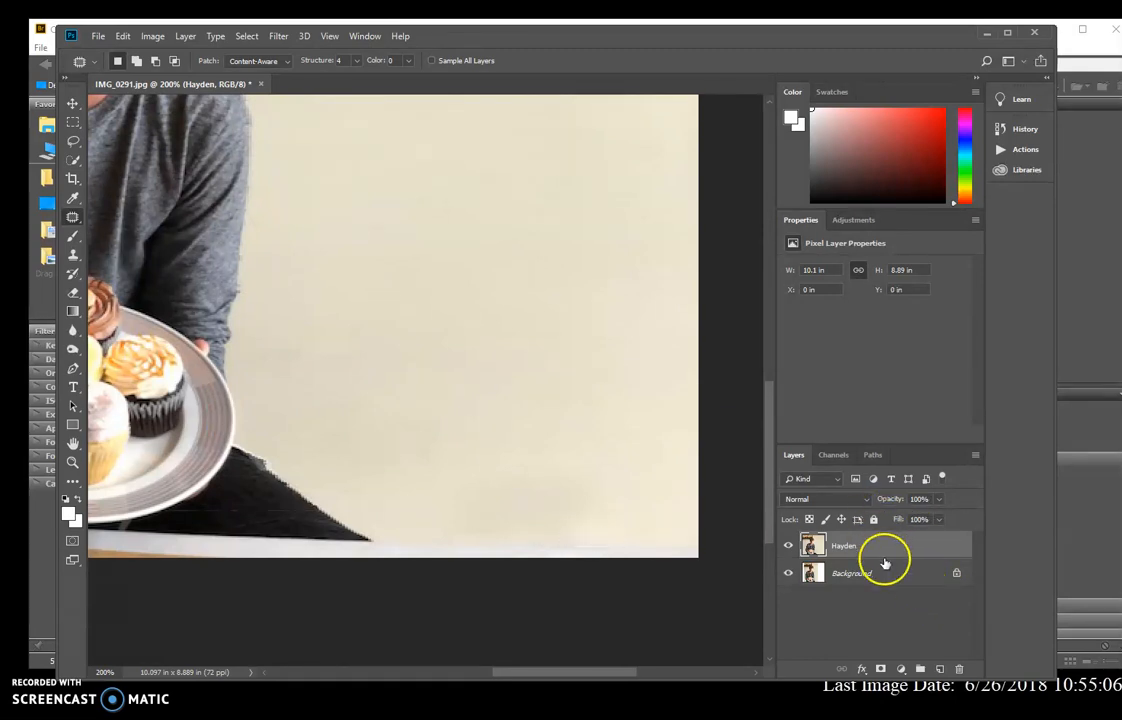
double_click(74, 445)
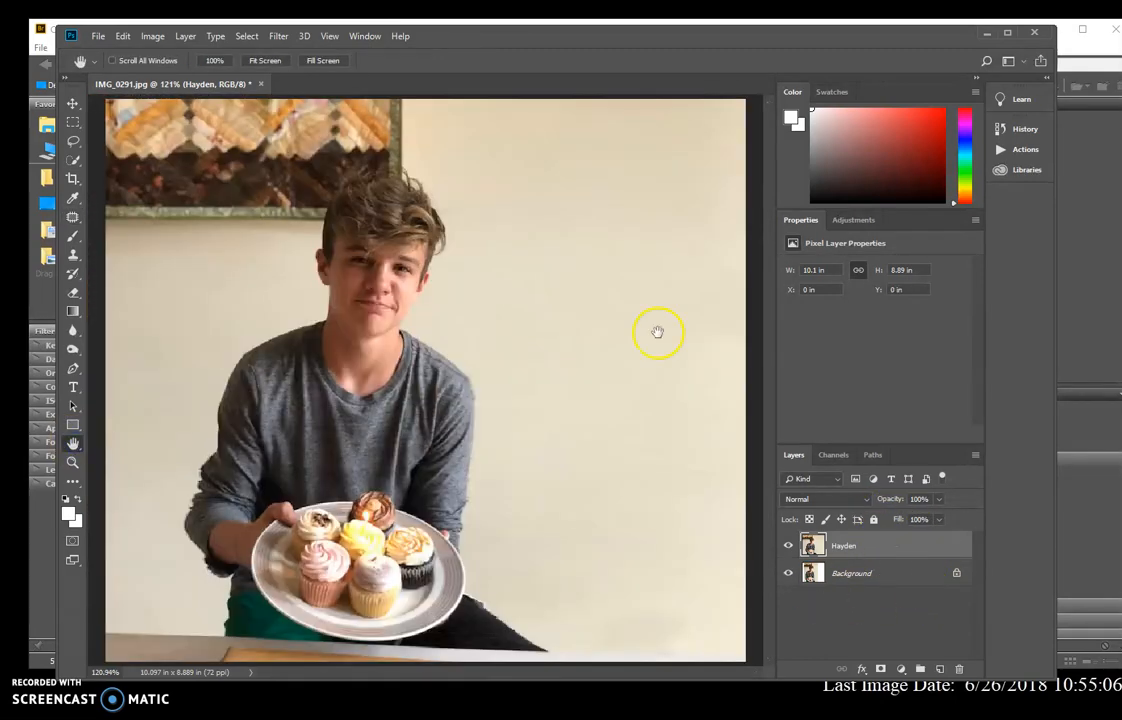